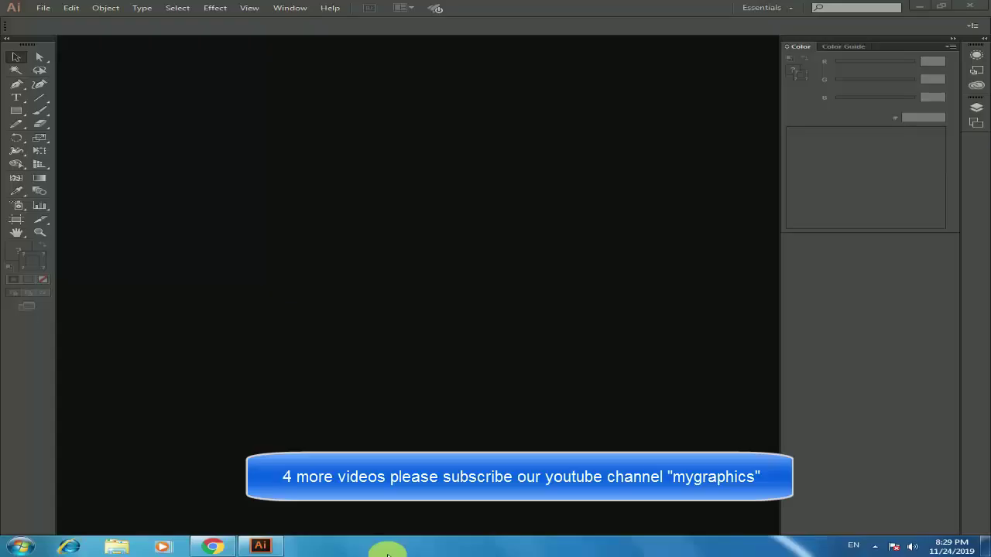
Start a new document named 'unmbrella design' with width and height 5000 px.
left_click(41, 9)
left_click(41, 9)
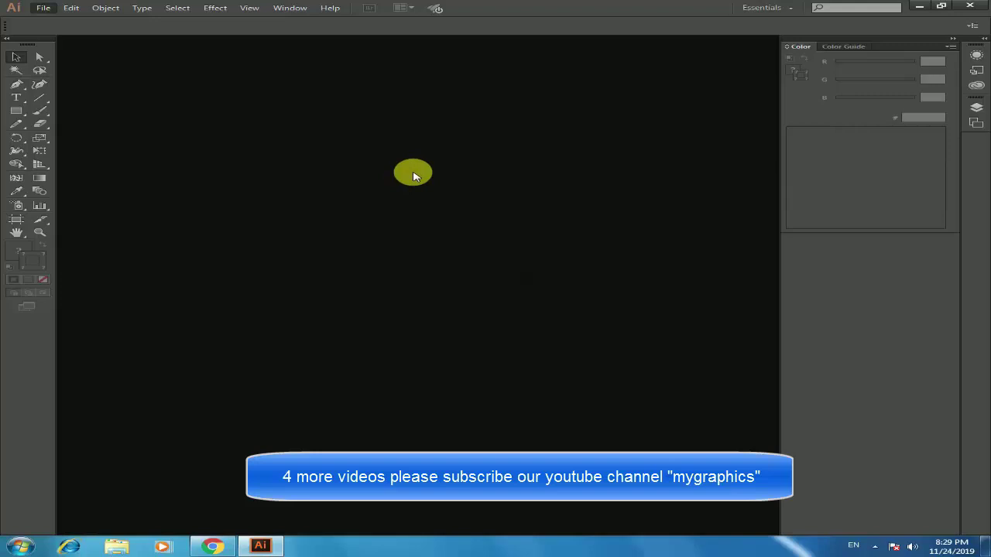
key("ctrl+n")
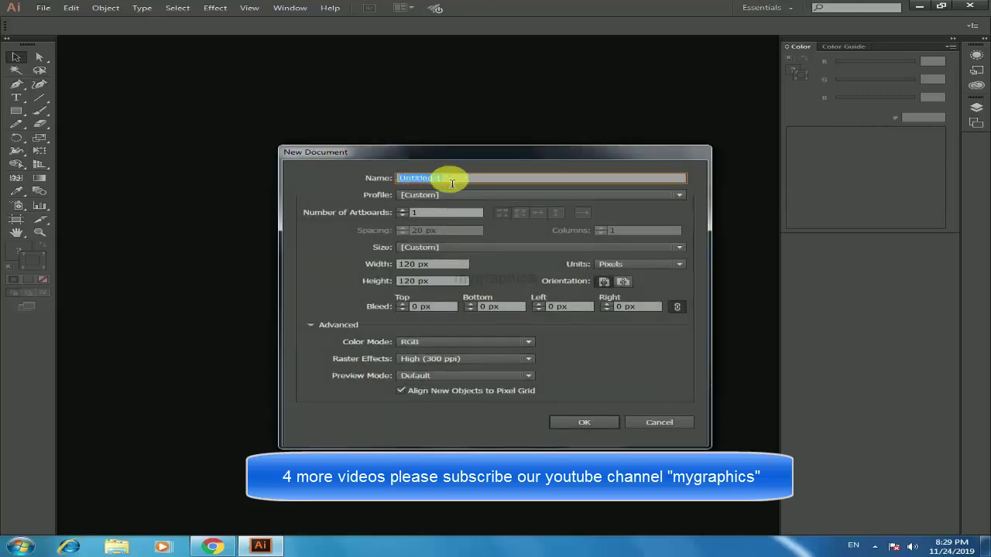
type("unmbrella design")
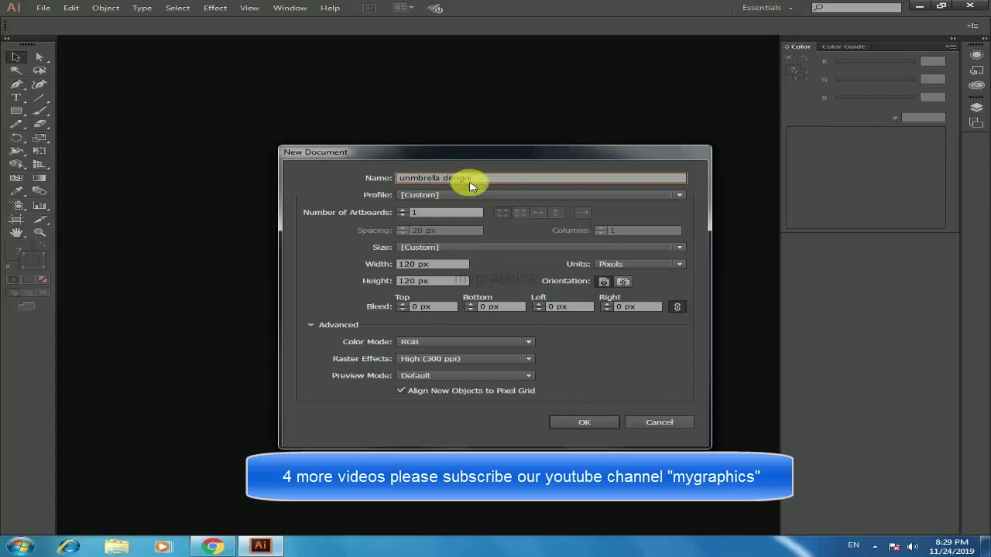
double_click(404, 264)
type("5")
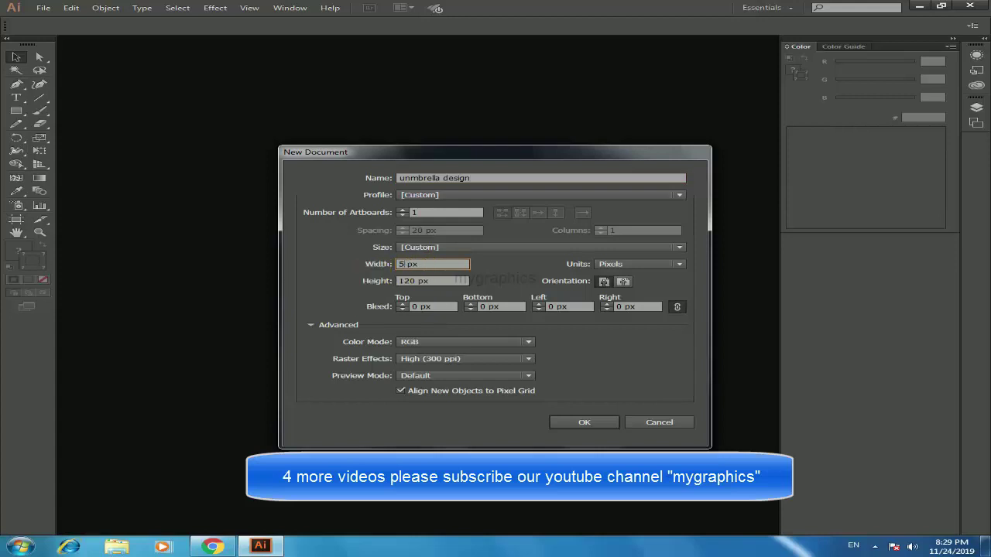
type("000")
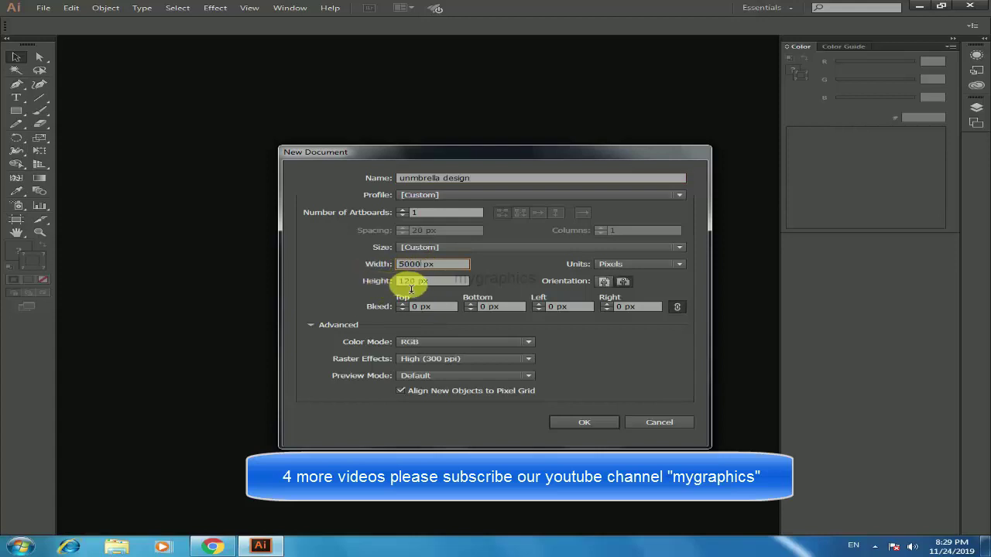
double_click(416, 287)
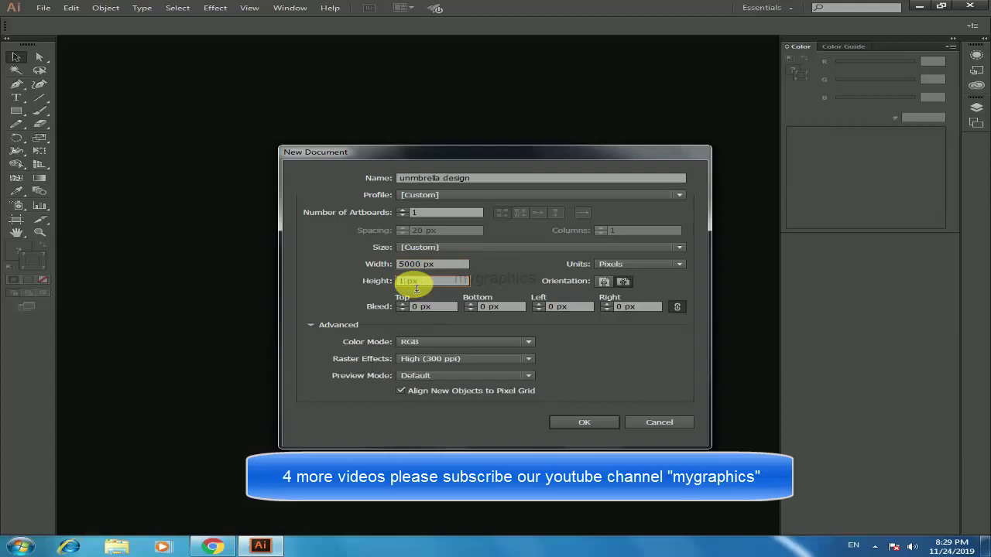
type("5000")
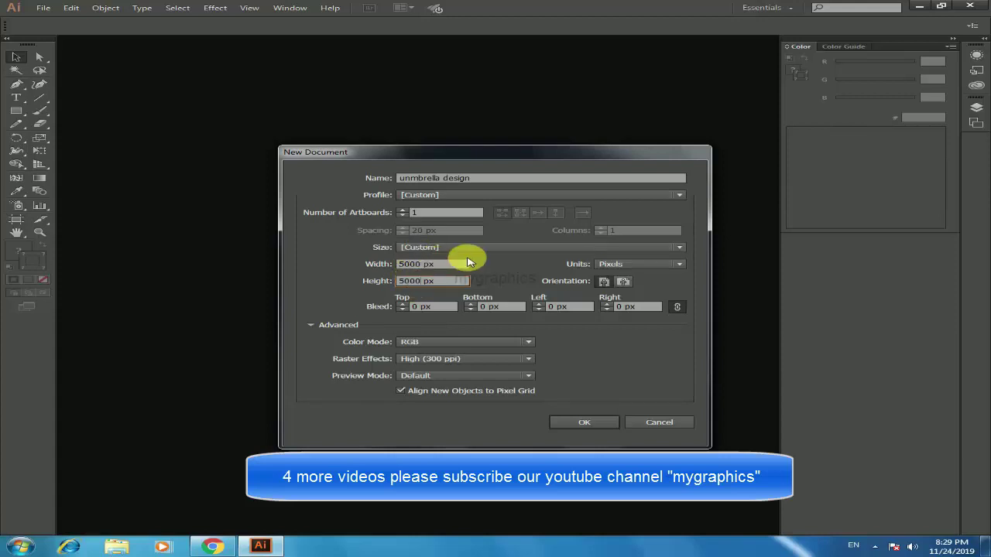
Keep RGB as the colour mode and create the document.
left_click(525, 345)
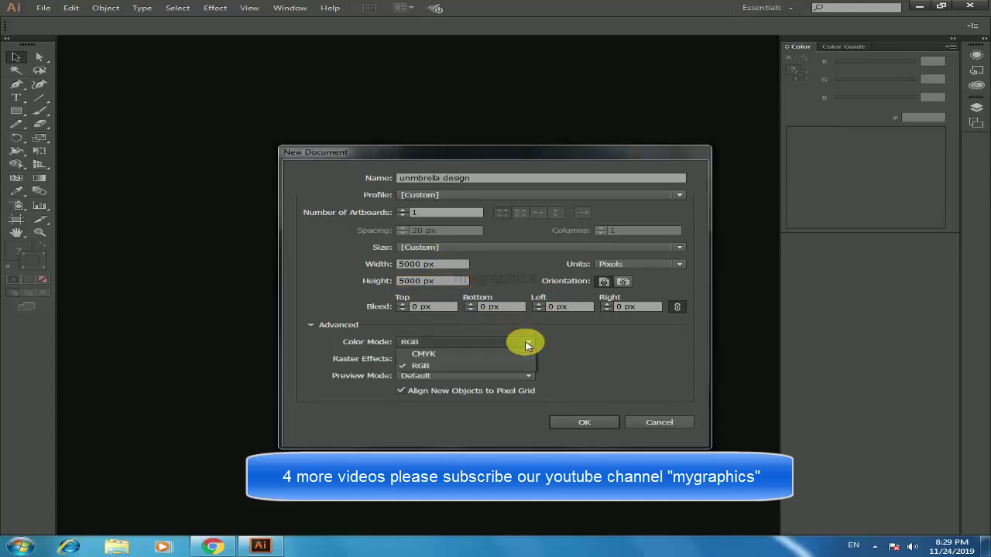
left_click(528, 345)
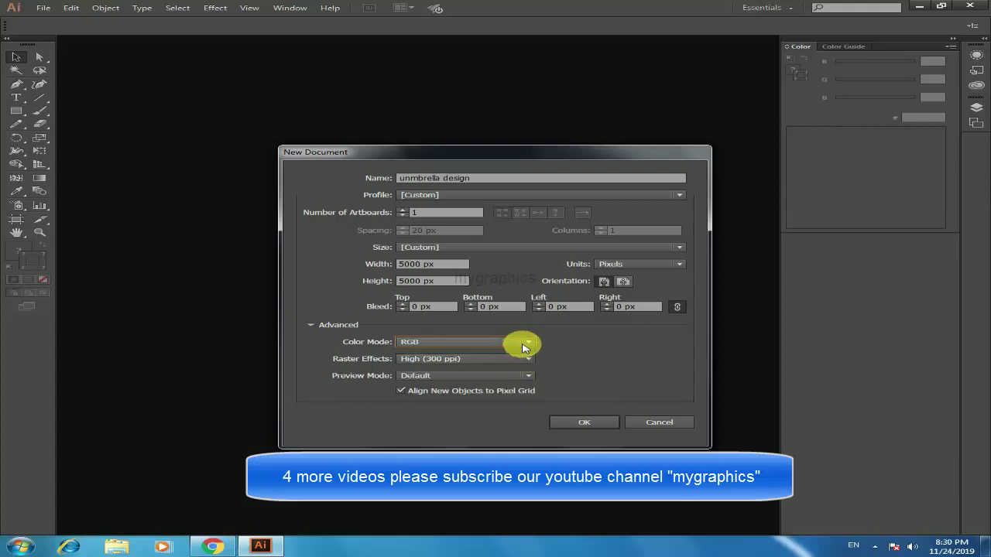
left_click(523, 346)
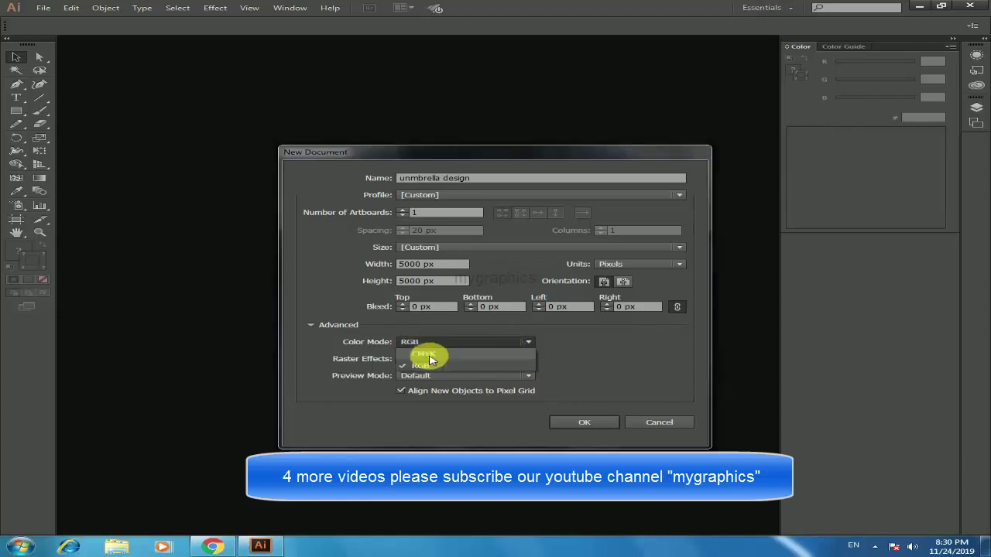
left_click(525, 346)
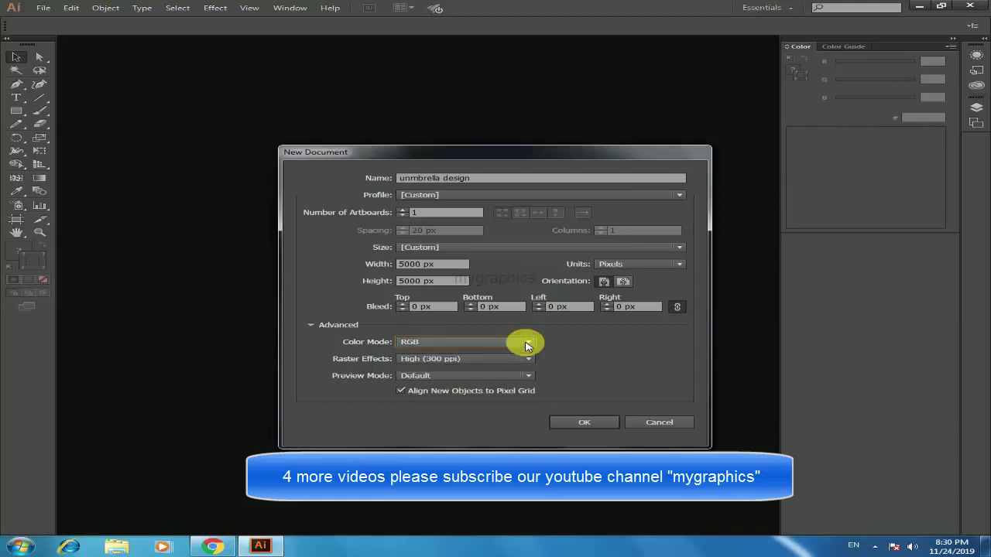
left_click(585, 421)
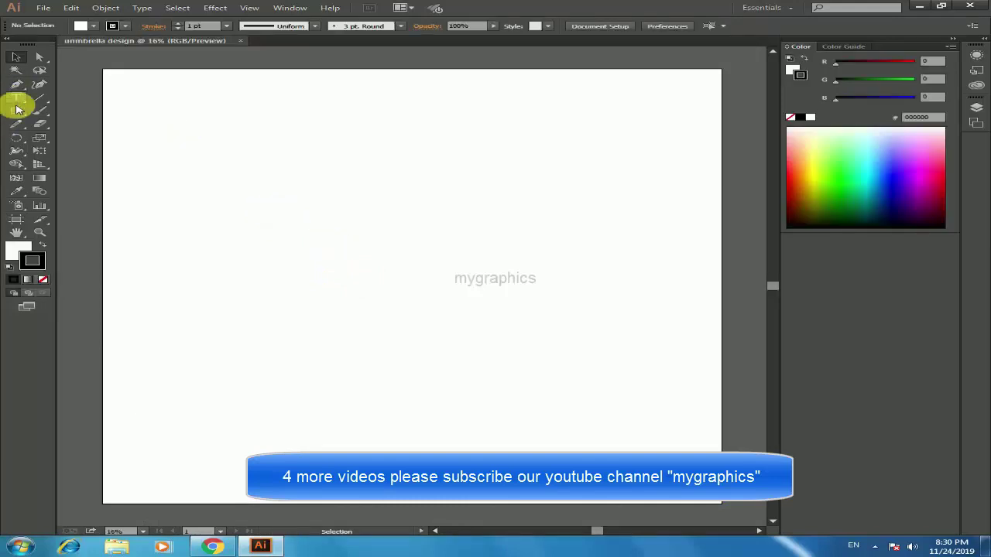
Draw a wide ellipse with the Ellipse Tool and set its fill to None.
left_click_drag(16, 111, 70, 138)
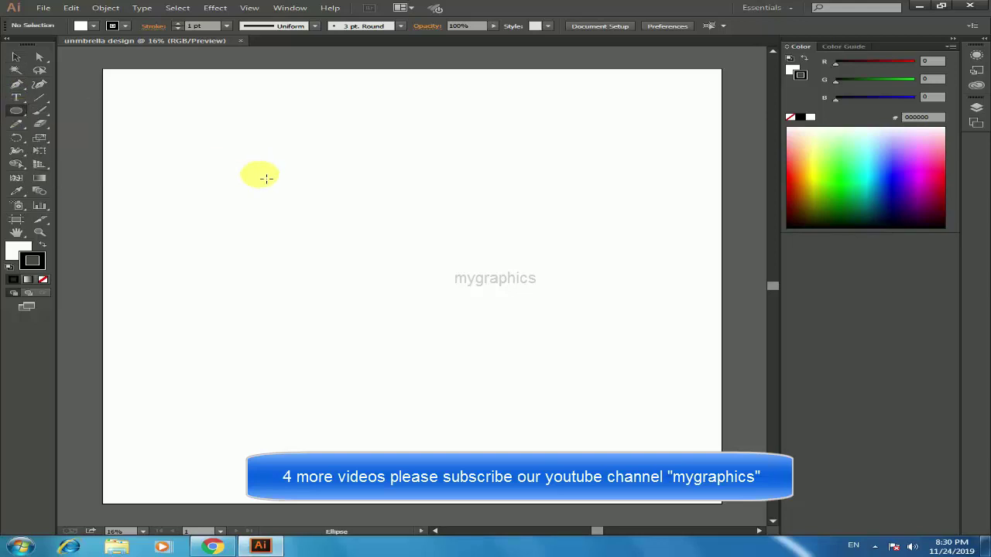
mouse_move(232, 163)
left_mouse_down()
mouse_move(442, 307)
mouse_move(553, 353)
mouse_move(546, 361)
left_mouse_up()
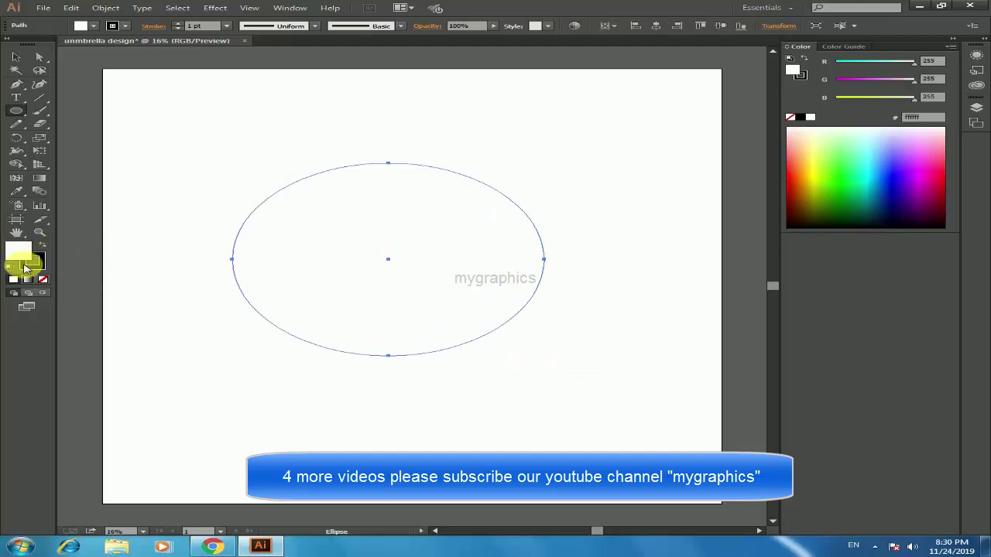
left_click(42, 281)
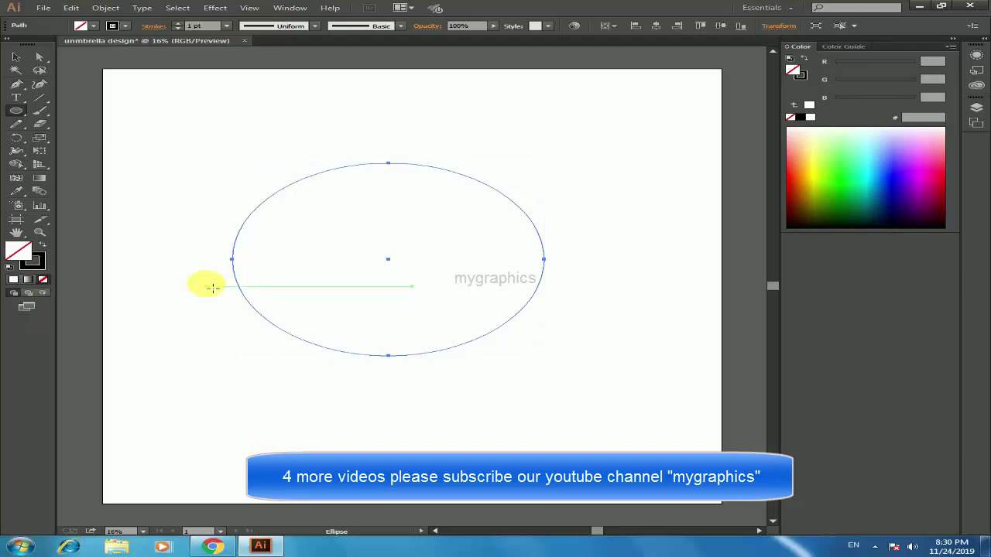
left_click(288, 7)
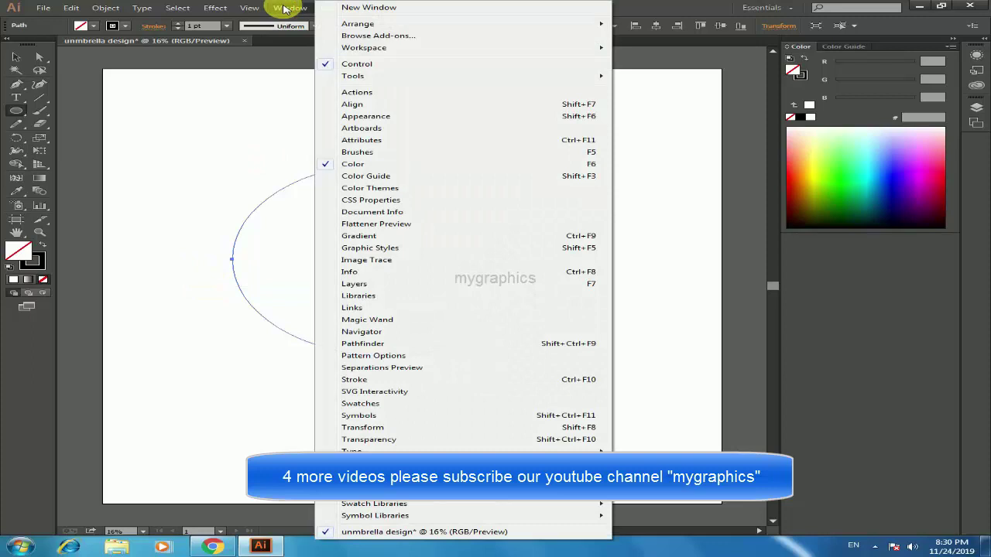
Show the rulers along the canvas edges.
left_click(284, 9)
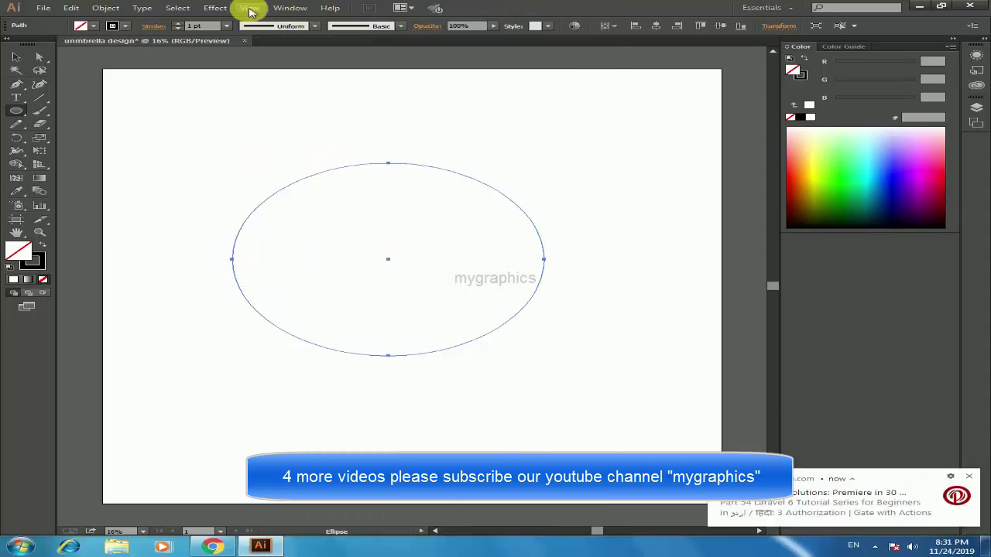
left_click(249, 8)
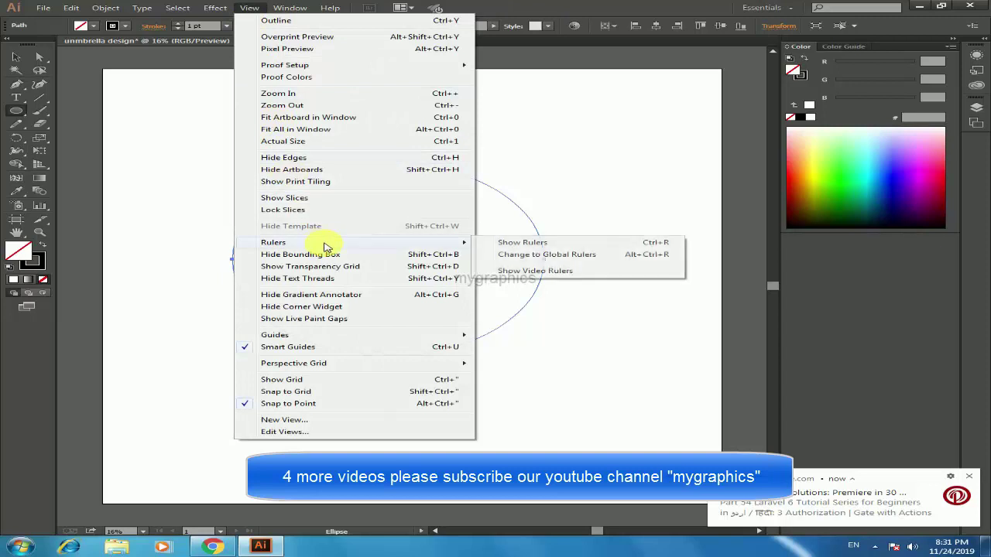
left_click(526, 246)
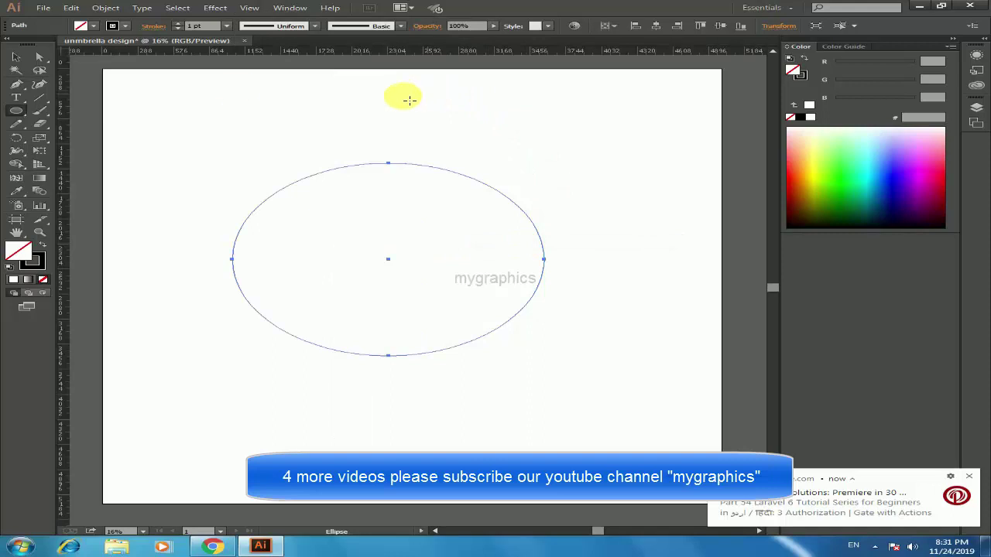
Centre the ellipse on the artboard and drag a horizontal guide to its middle.
left_click(17, 57)
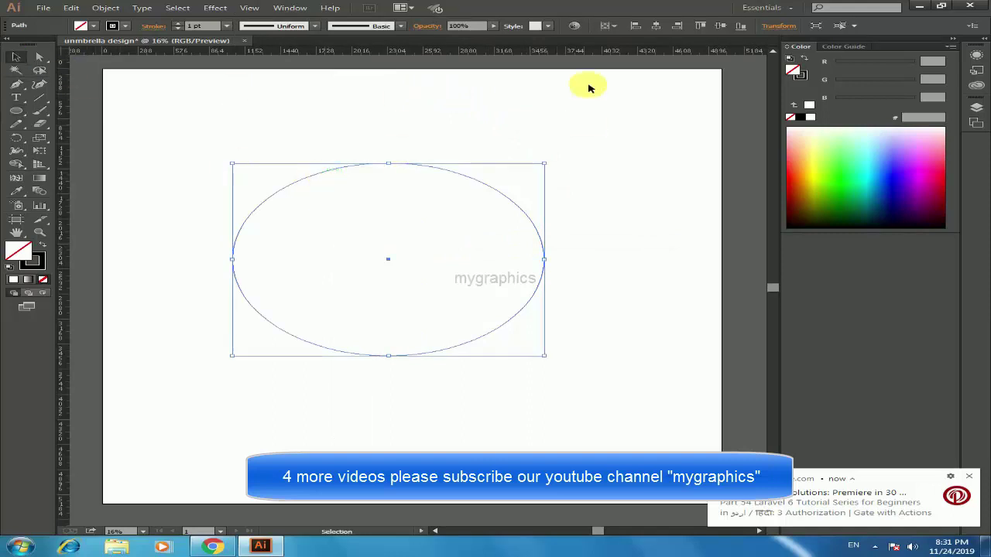
left_click(658, 27)
left_click(718, 25)
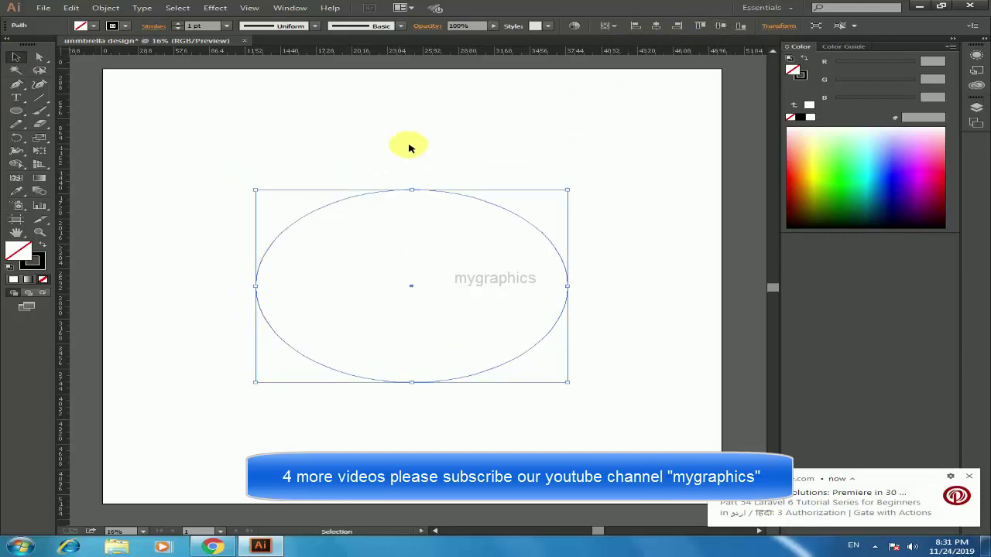
left_click_drag(393, 56, 402, 289)
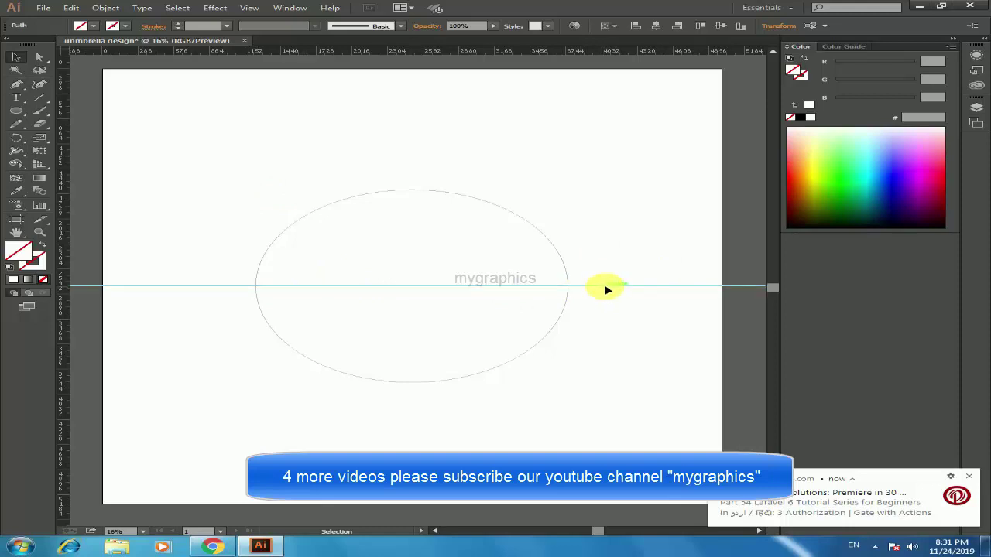
Replace the horizontal guide with a new one aligned to the ellipse's centre.
left_click(605, 286)
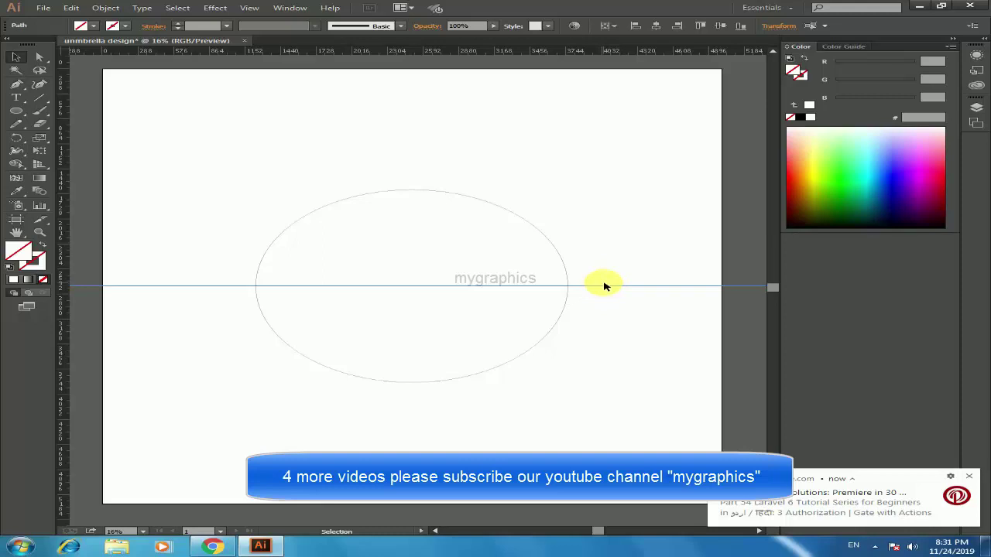
key("Delete")
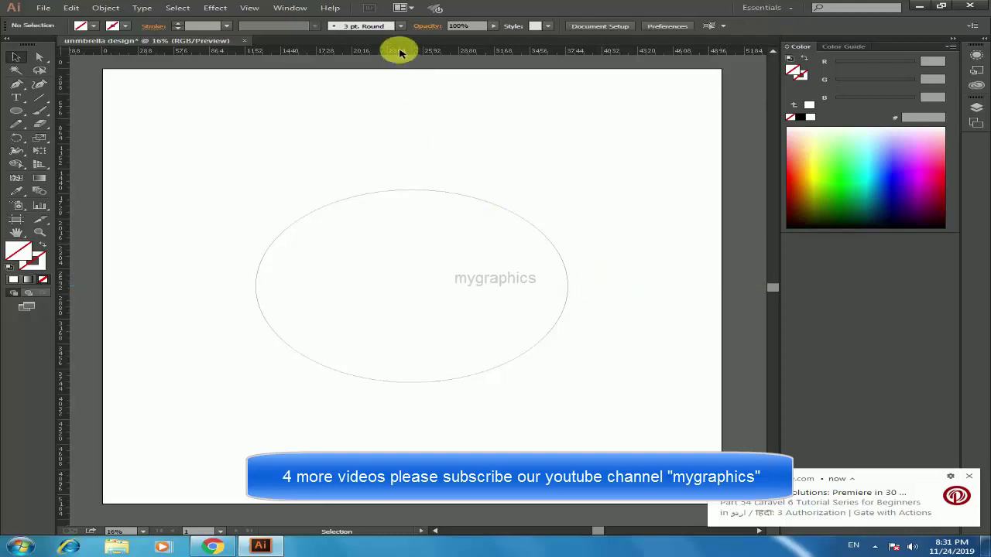
left_click_drag(400, 53, 480, 286)
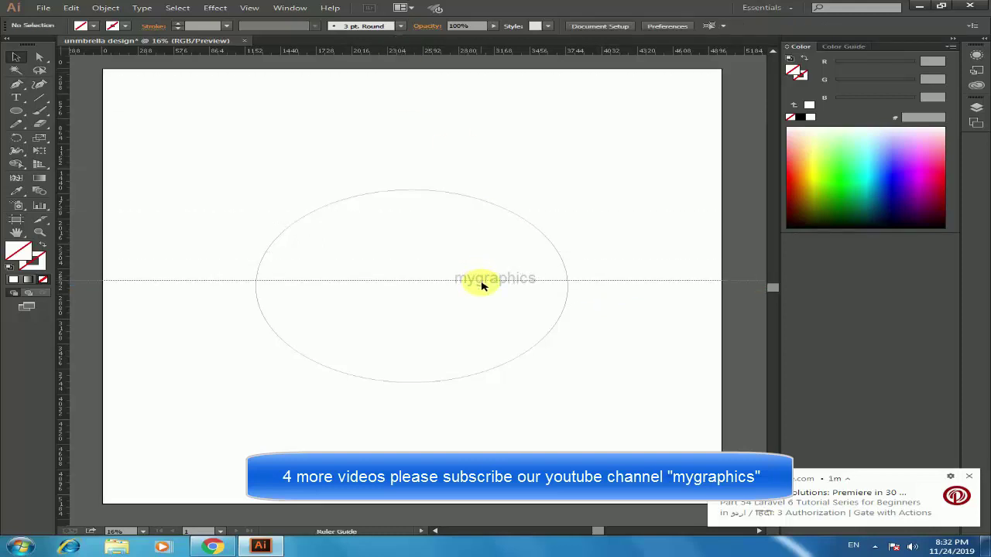
left_click_drag(481, 286, 486, 291)
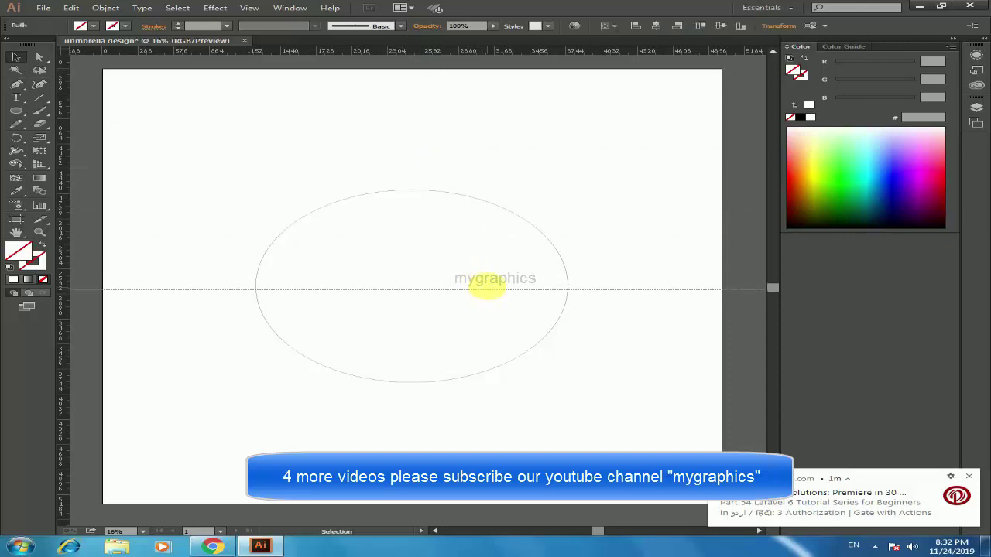
left_click(411, 191)
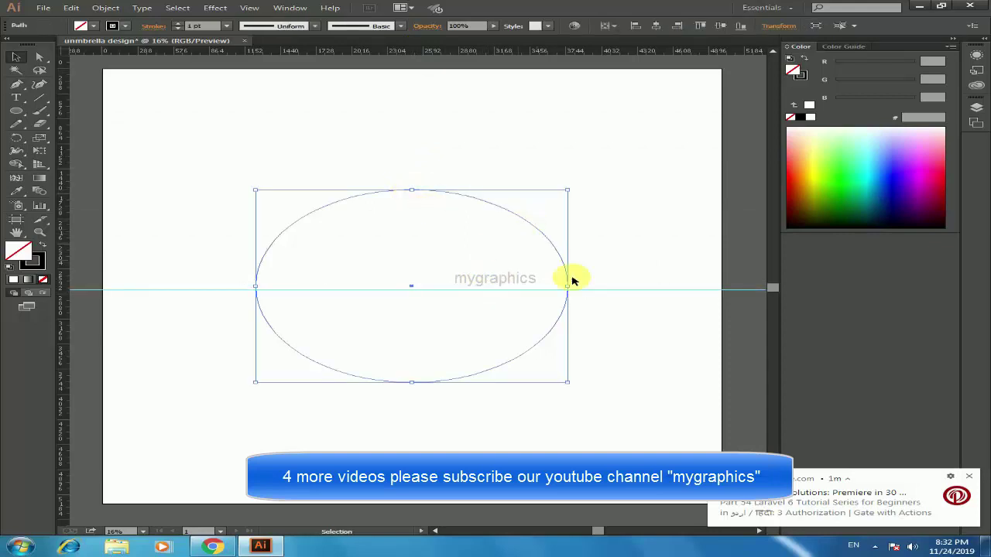
left_click_drag(591, 294, 590, 287)
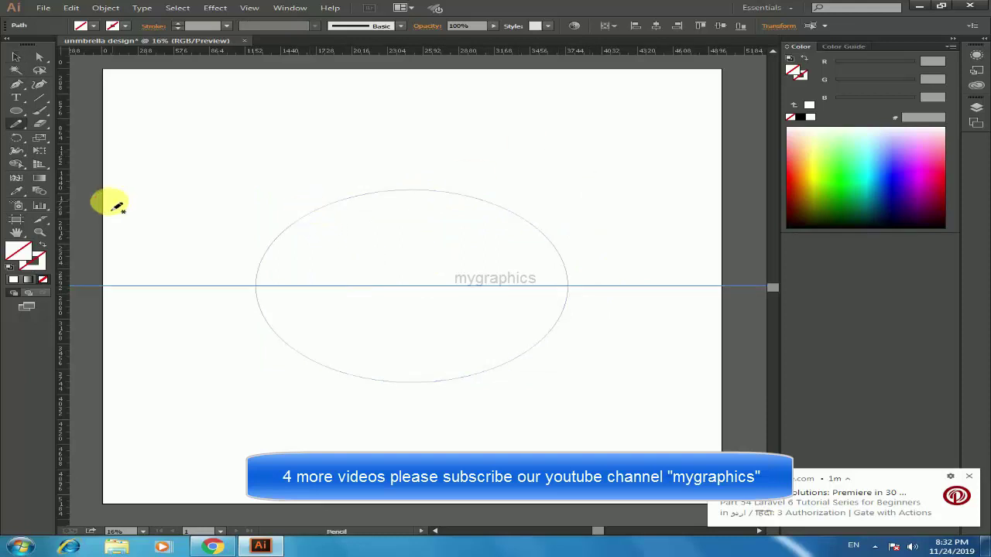
Sketch scalloped Pencil arcs along the line, then undo the pencil stroke.
left_click(17, 124)
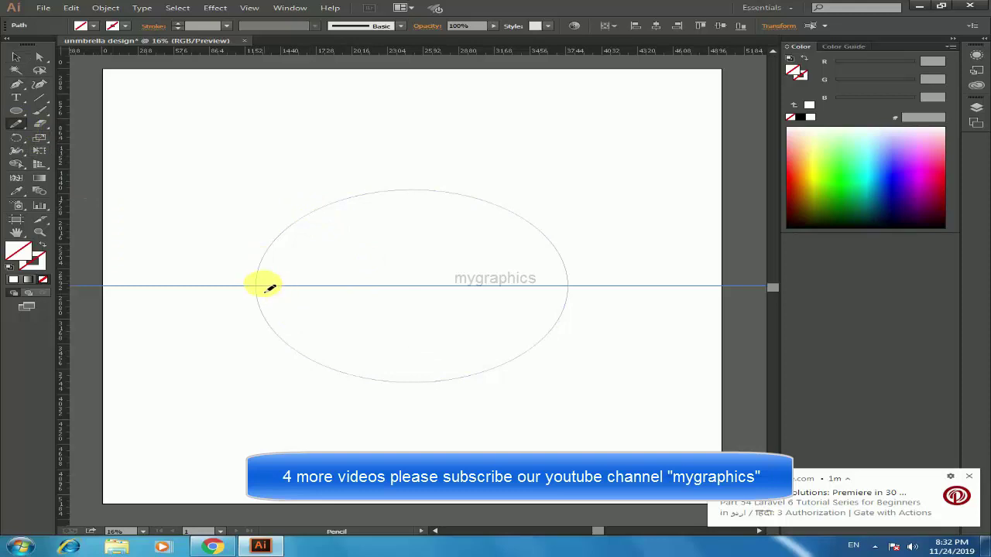
left_click_drag(264, 288, 367, 290)
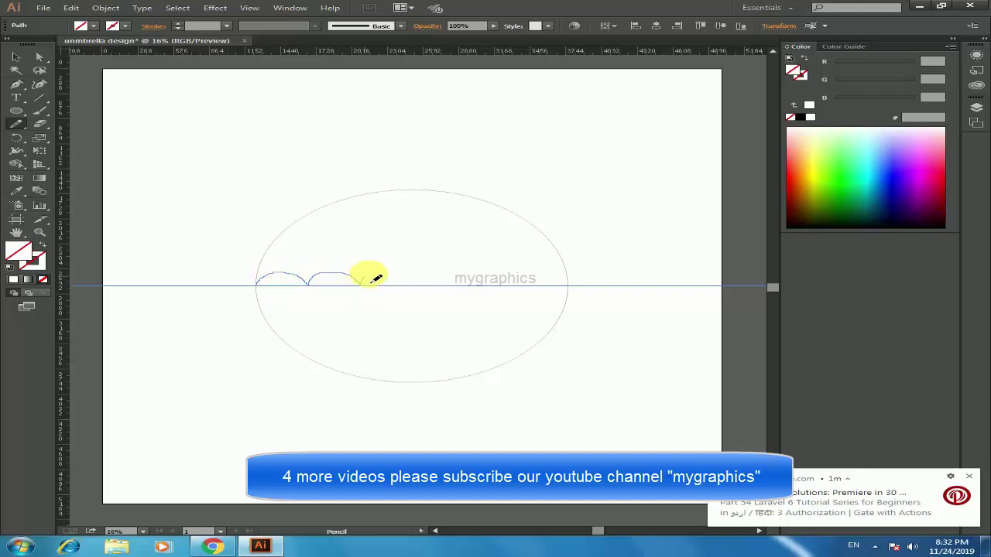
mouse_move(367, 289)
left_mouse_down()
mouse_move(503, 292)
mouse_move(570, 281)
left_mouse_up()
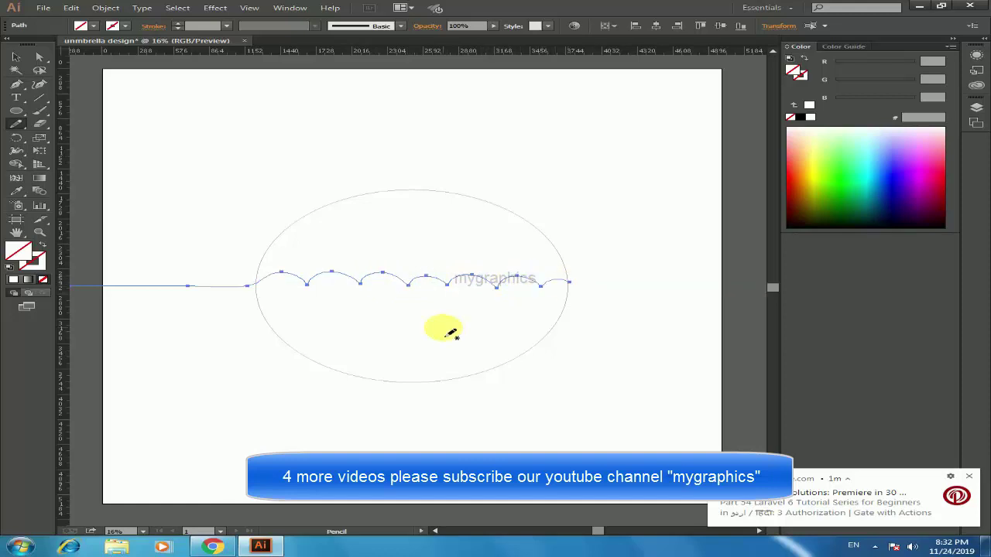
key("ctrl+z")
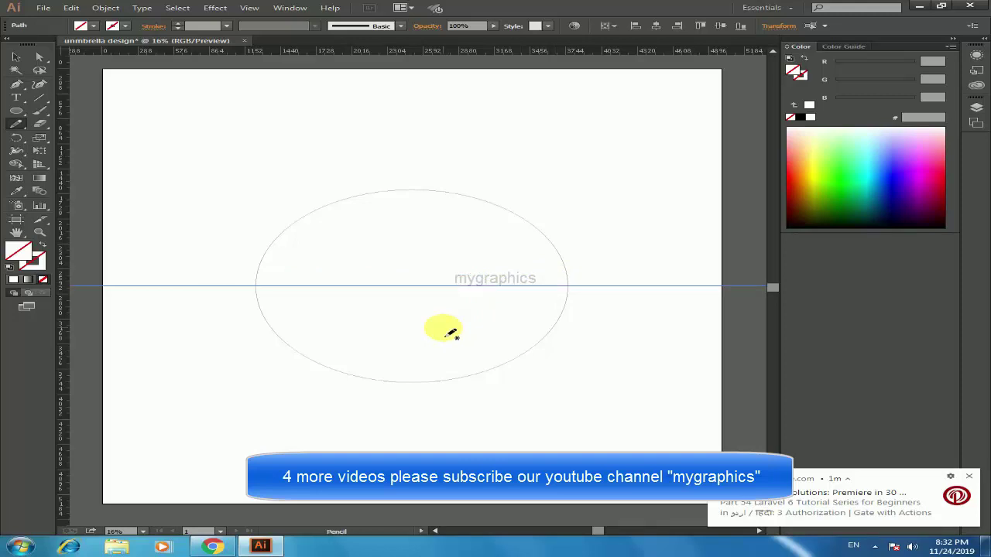
Draw a small flat ellipse on the guide and move it to the large ellipse's left edge.
scroll(443, 329, "down", 1)
left_click(16, 113)
left_click_drag(15, 115, 66, 132)
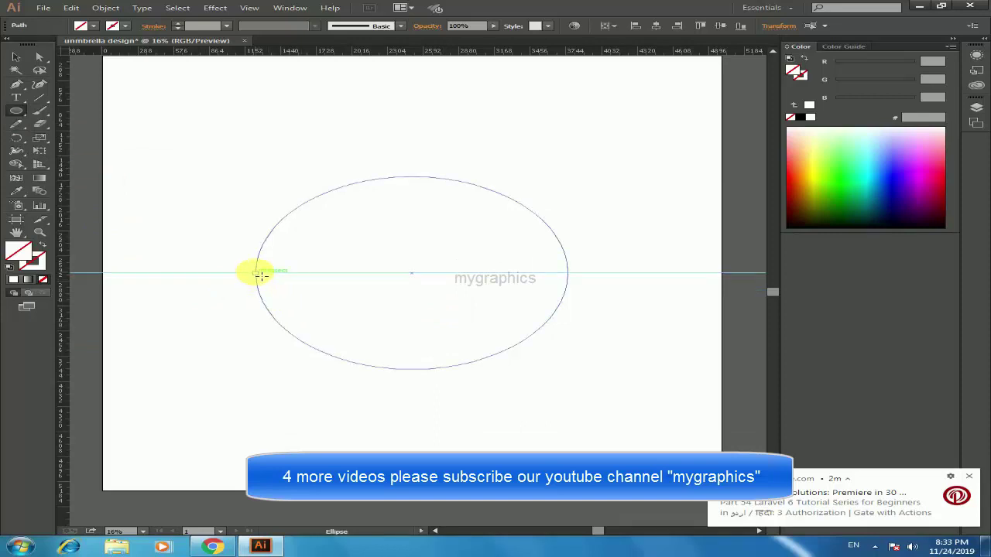
mouse_move(246, 269)
left_mouse_down()
mouse_move(312, 293)
mouse_move(302, 288)
left_mouse_up()
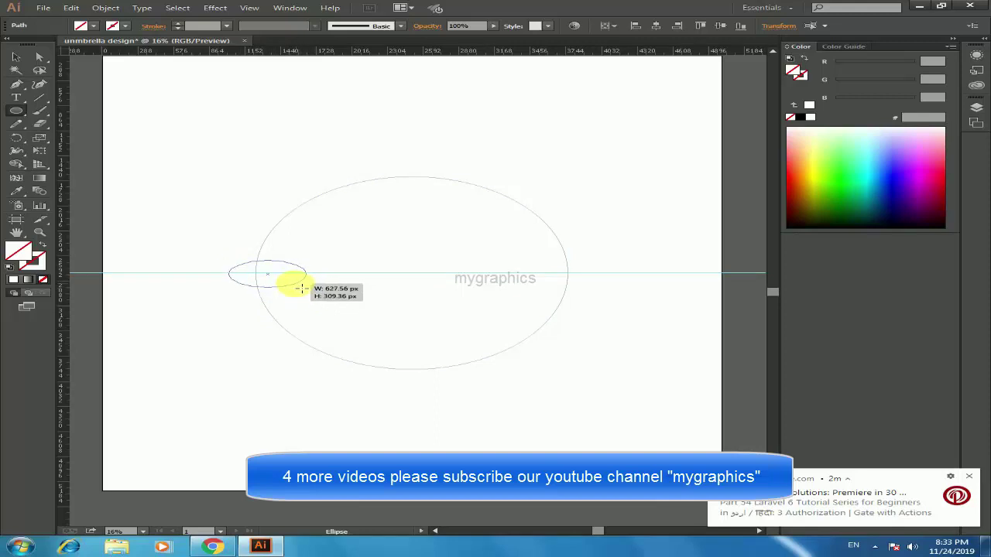
left_click_drag(302, 288, 296, 287)
left_click_drag(296, 287, 311, 288)
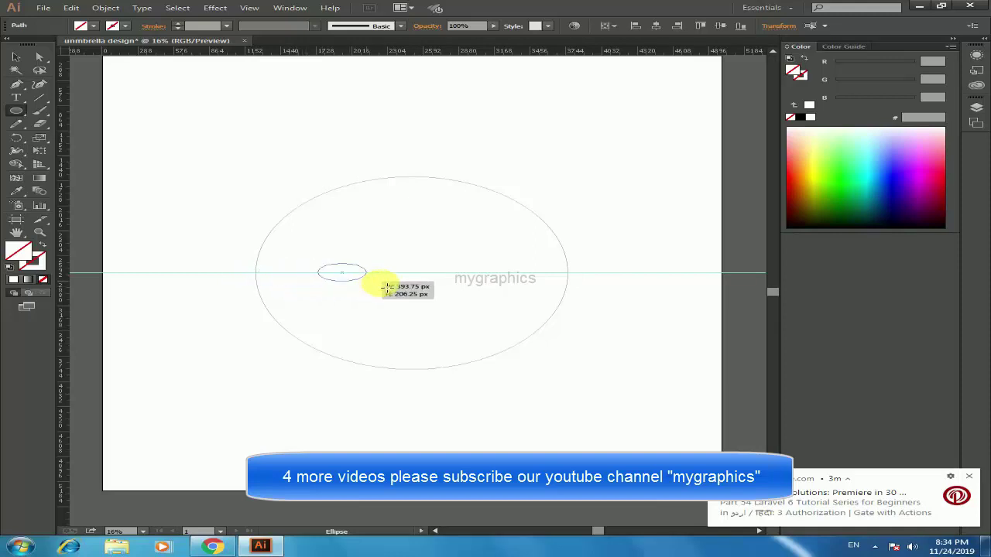
left_click_drag(309, 287, 310, 287)
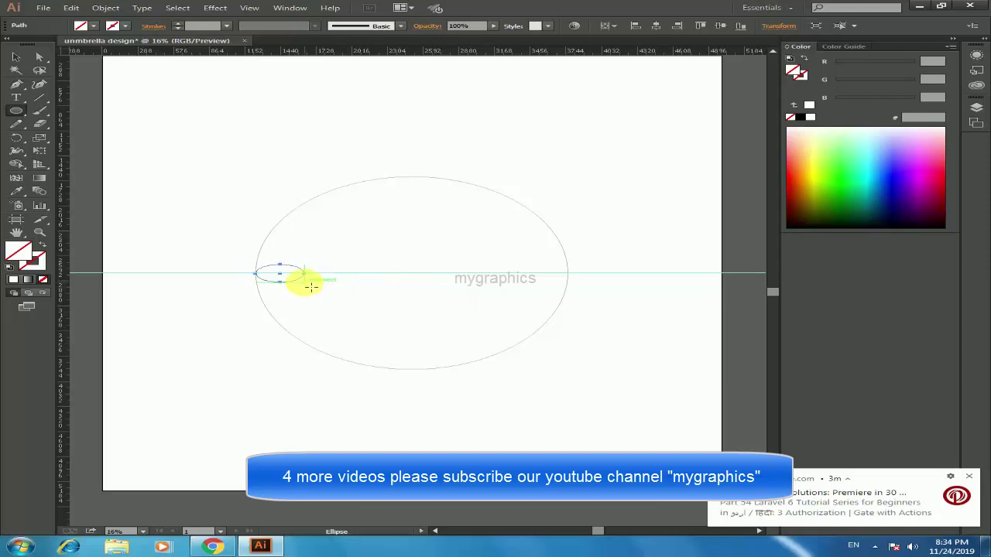
key("v")
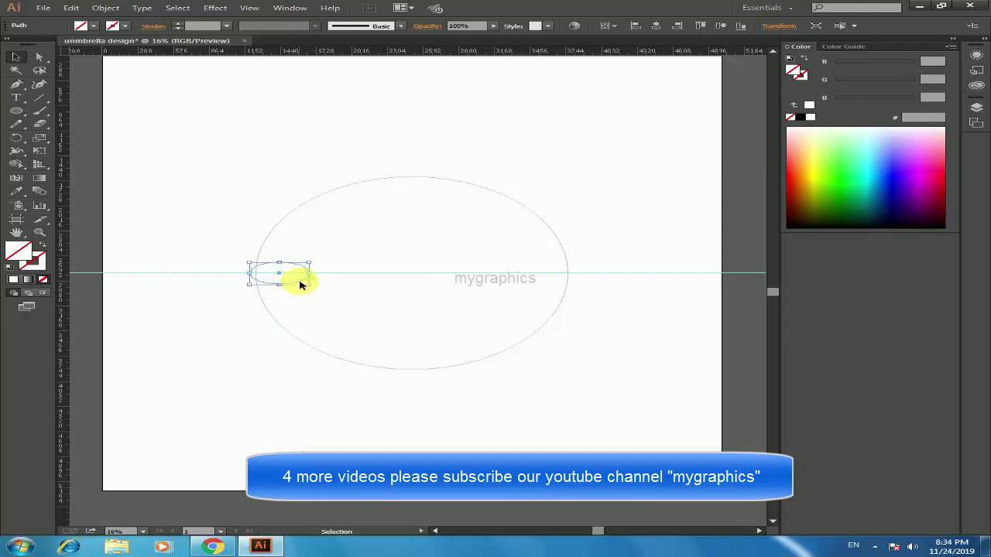
left_click_drag(302, 284, 312, 289)
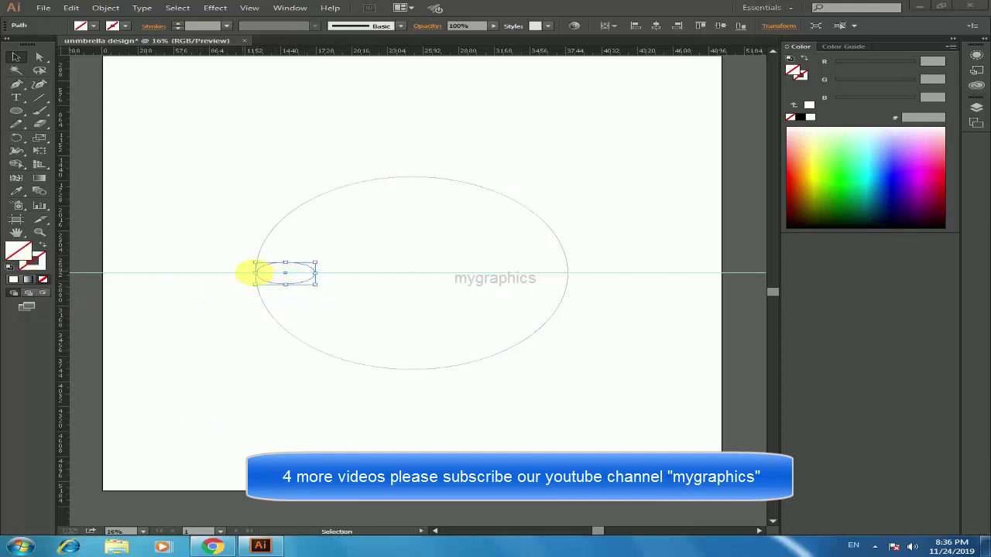
Give the small ellipse a black #000000 stroke and Alt-drag a copy to its right.
double_click(39, 264)
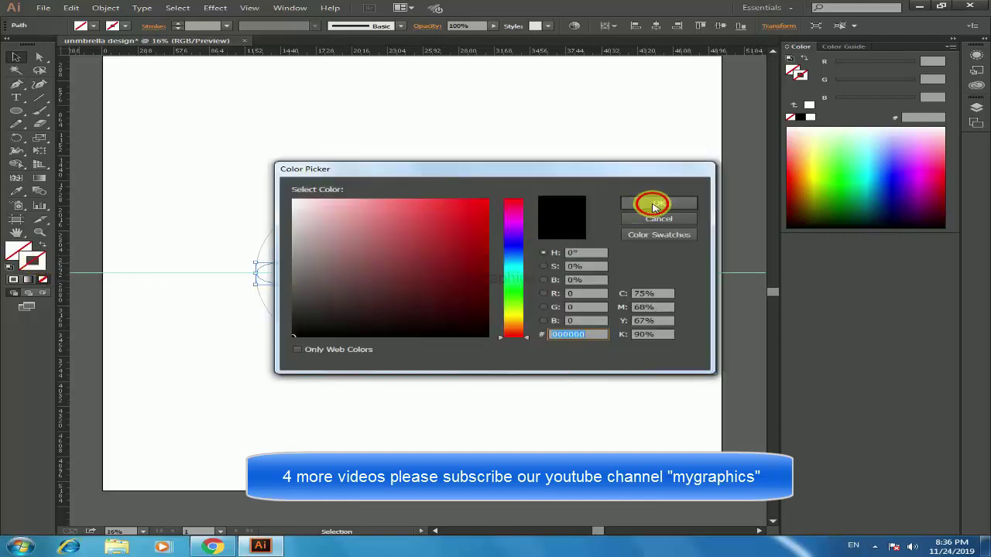
left_click(657, 203)
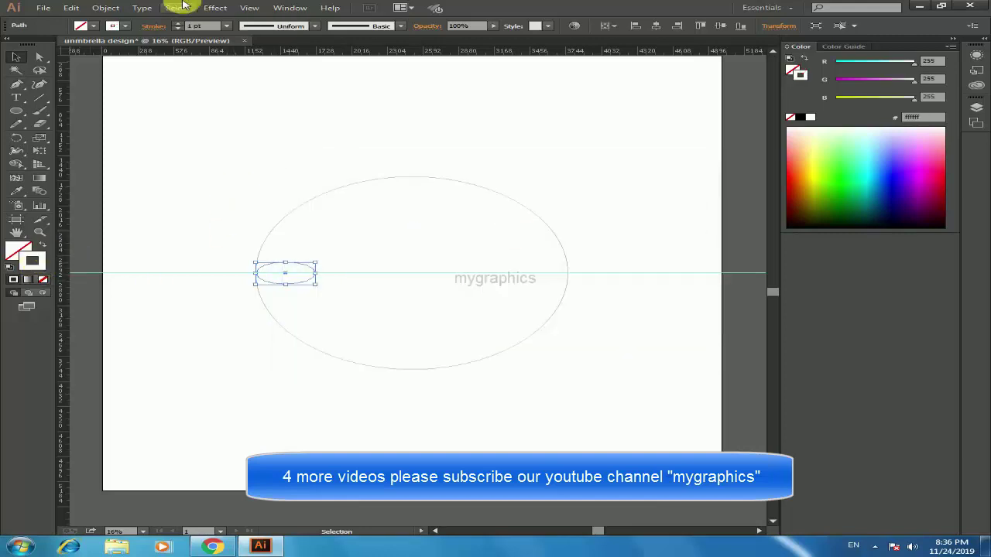
left_click(127, 27)
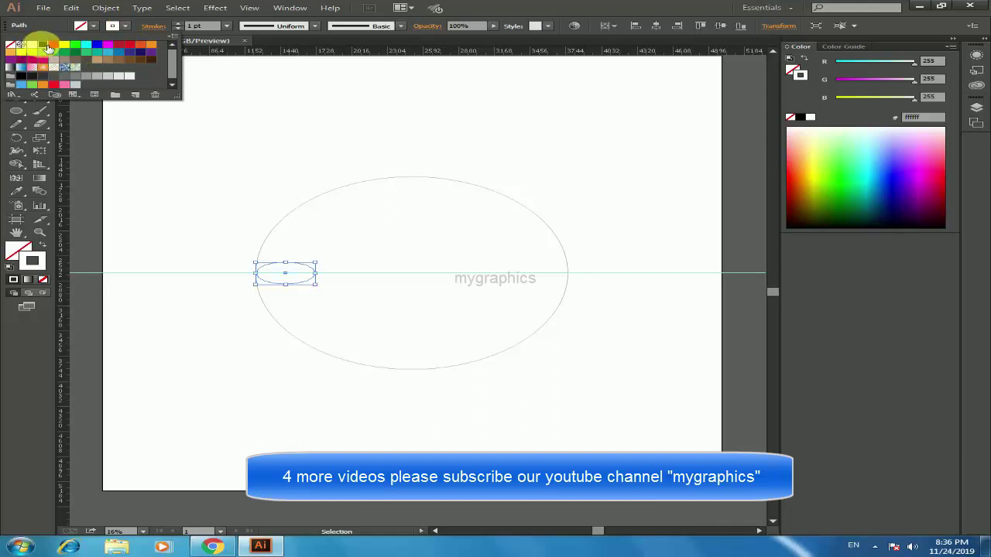
left_click(276, 38)
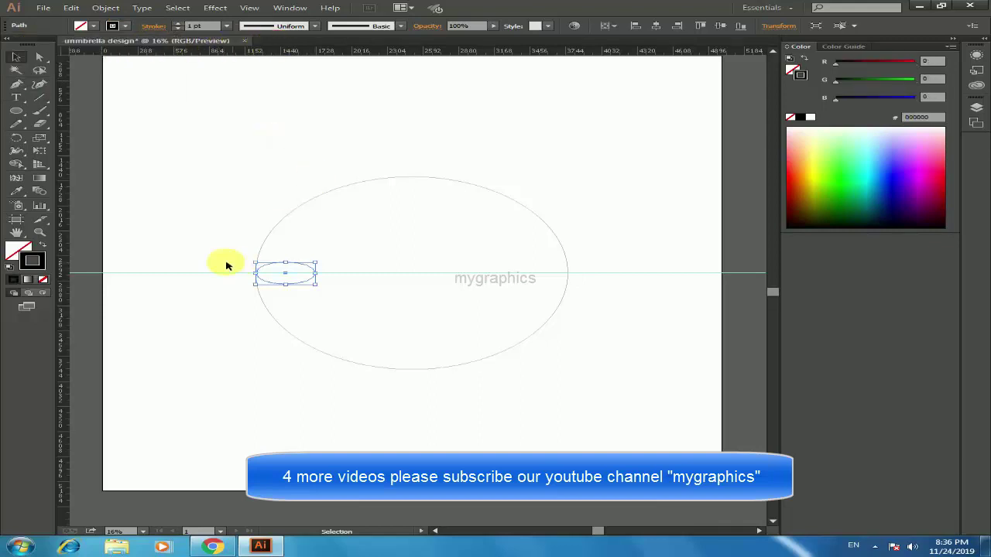
left_click(292, 285)
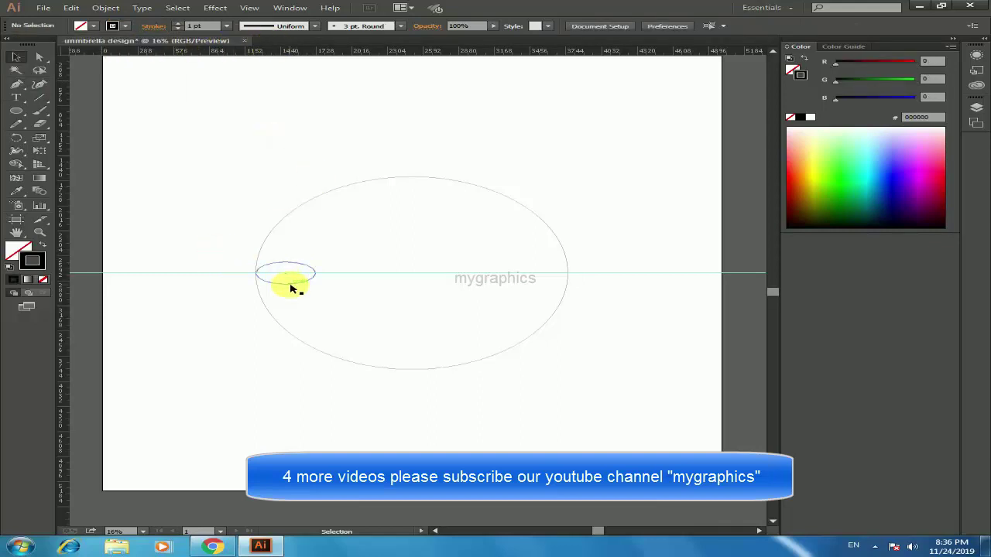
left_click_drag(292, 289, 350, 285)
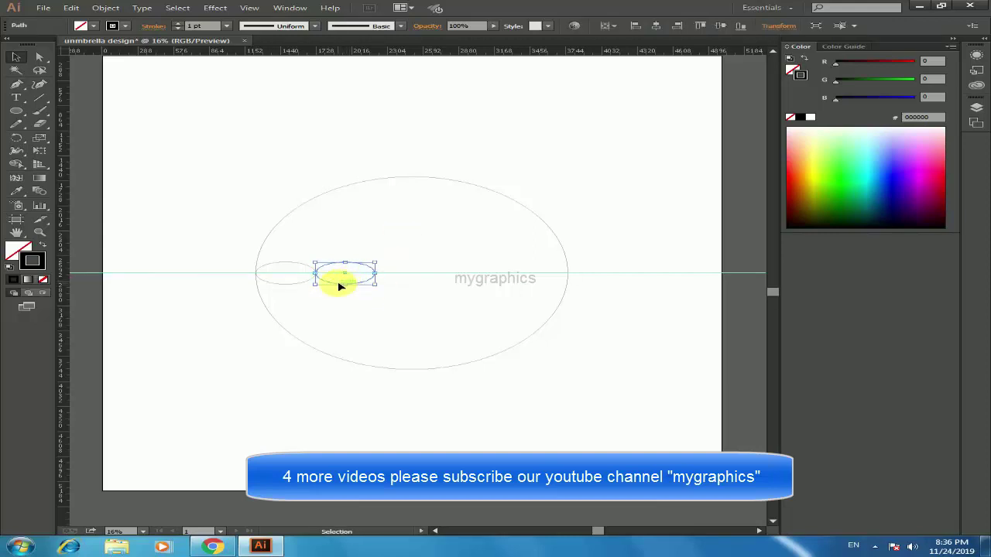
Butt the copy against the first ellipse and repeat with Transform Again (Ctrl+D) to make six.
left_click_drag(336, 284, 329, 287)
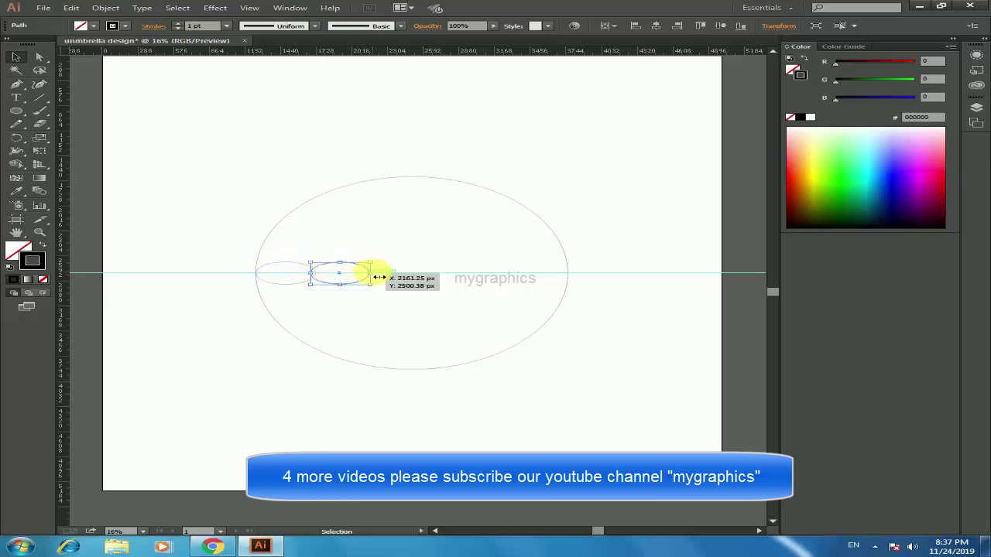
left_click(184, 9)
left_click(245, 178)
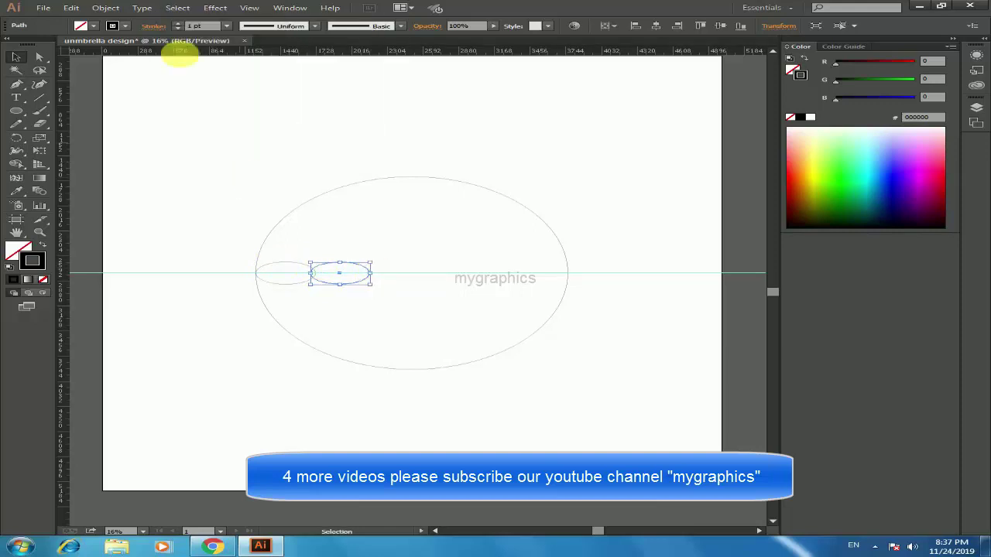
left_click(108, 8)
mouse_move(134, 20)
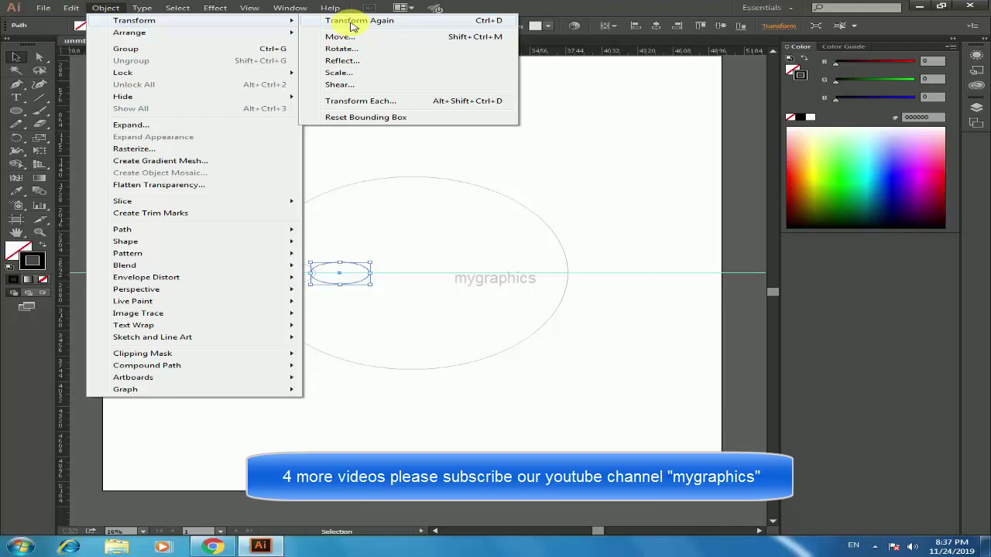
left_click(353, 23)
key("a")
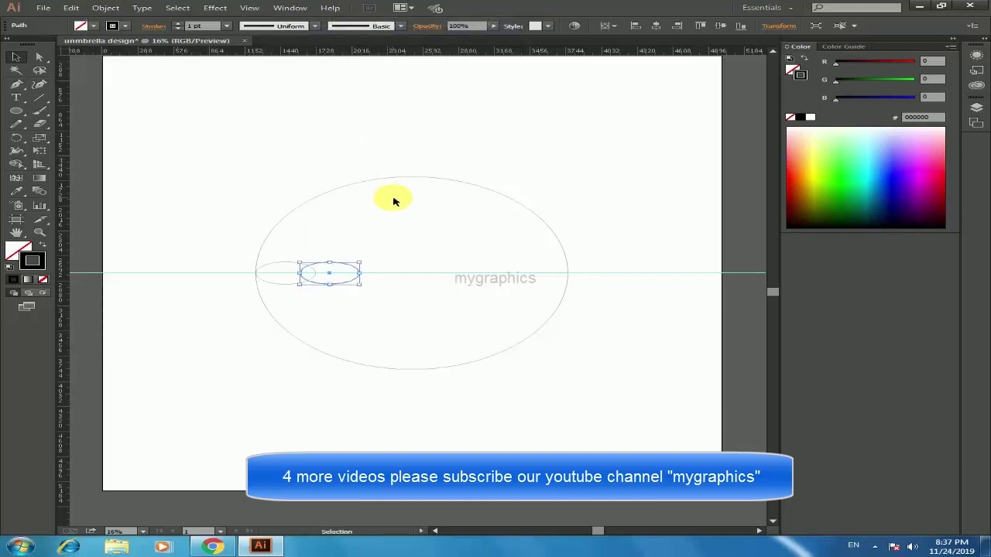
key("v")
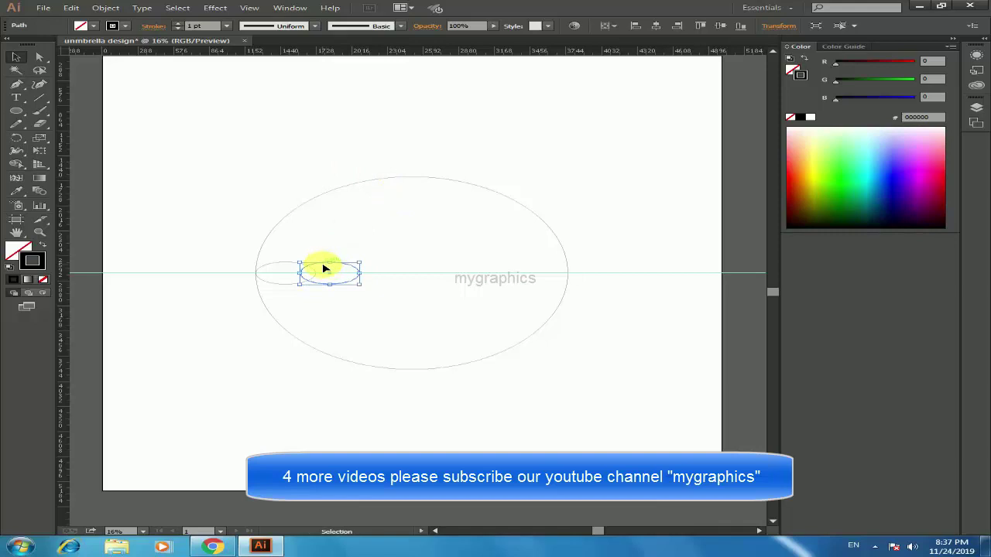
left_click_drag(324, 268, 333, 267)
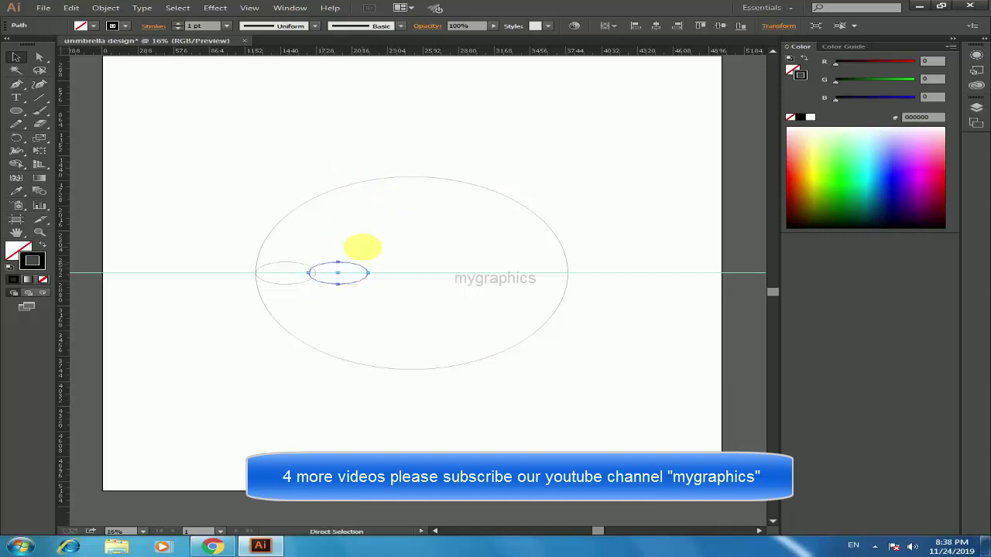
key("ctrl+d")
key("ctrl+d")
key("ctrl+d")
key("ctrl+d")
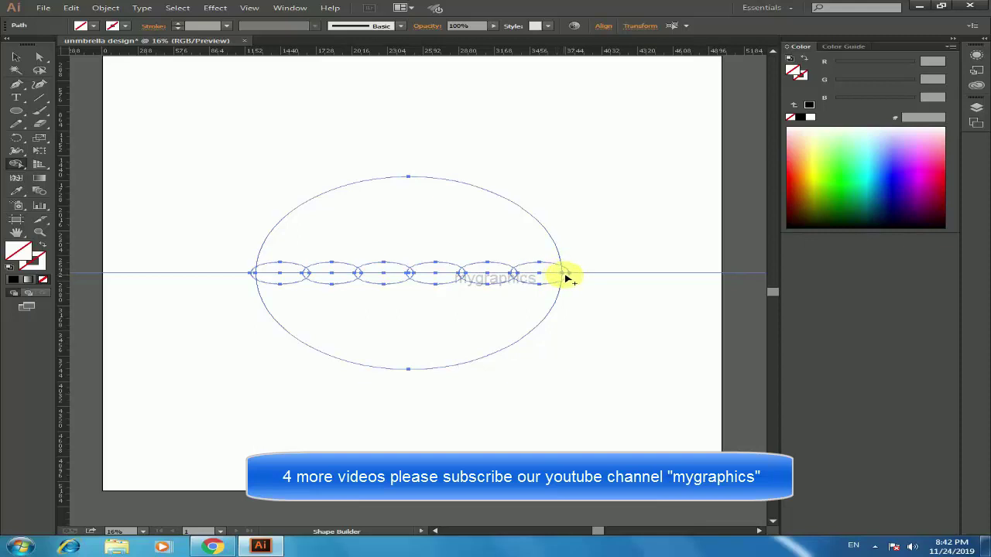
Select all shapes, then Shape Builder-delete the lower half and merge the top pieces.
left_click(19, 54)
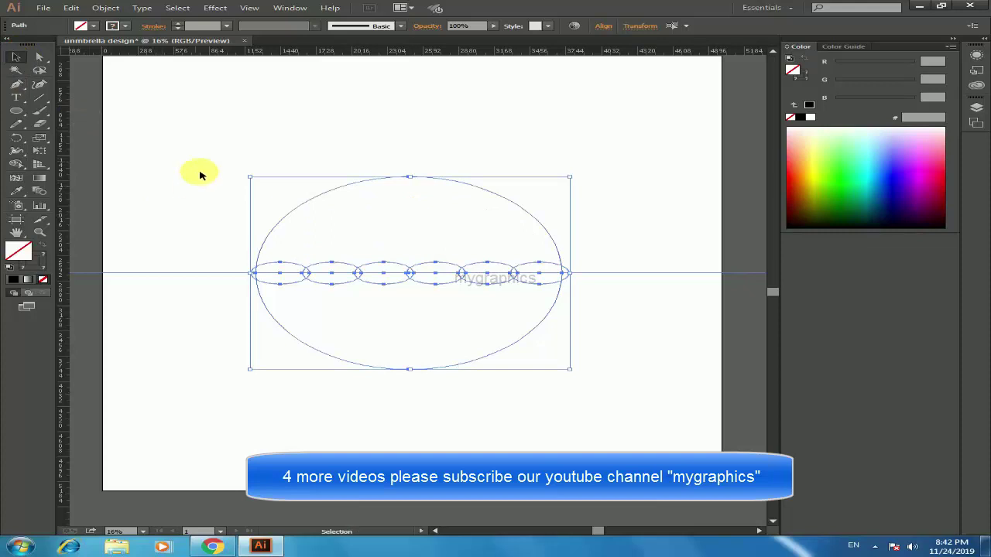
left_click(184, 140)
left_click_drag(183, 140, 635, 432)
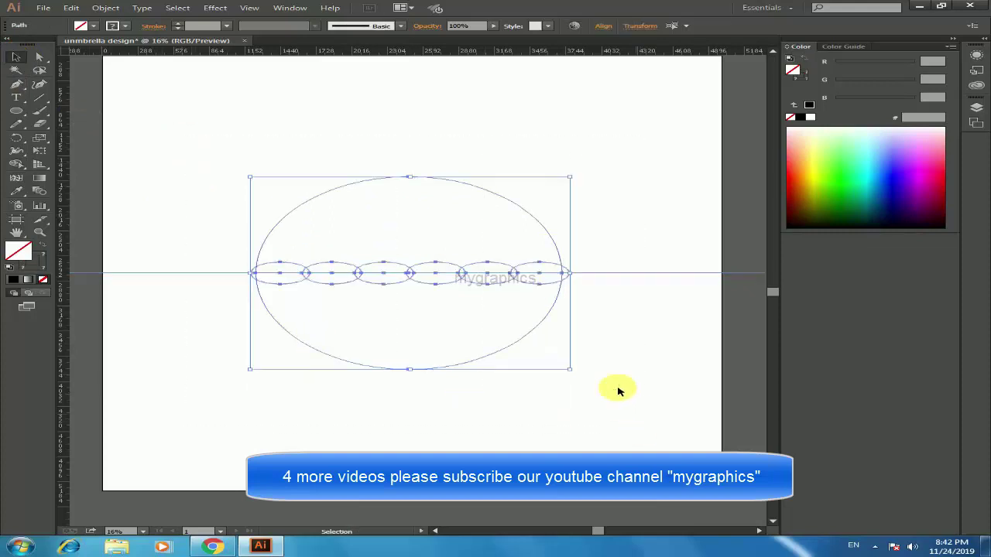
left_click_drag(16, 164, 73, 168)
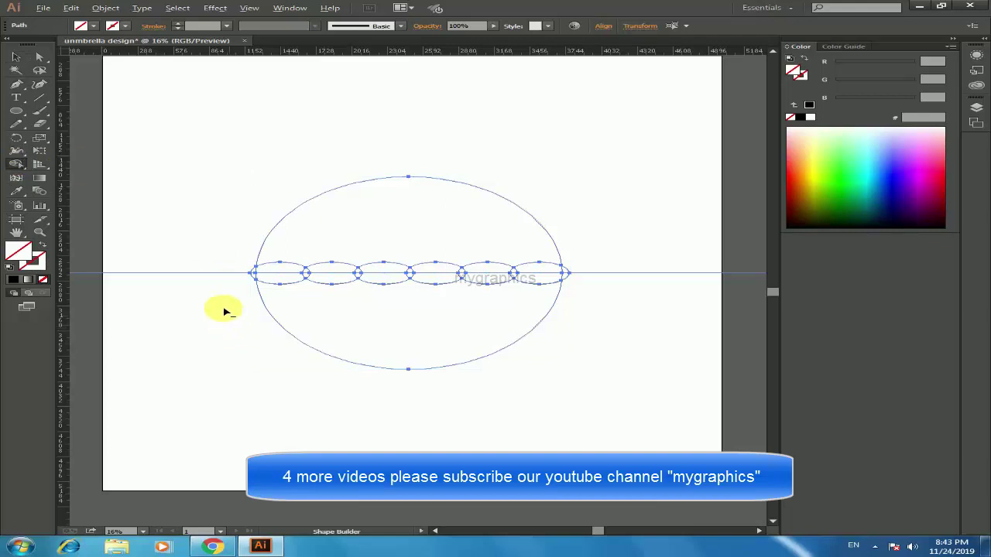
left_click_drag(223, 308, 602, 327, "alt")
left_click_drag(229, 276, 588, 283)
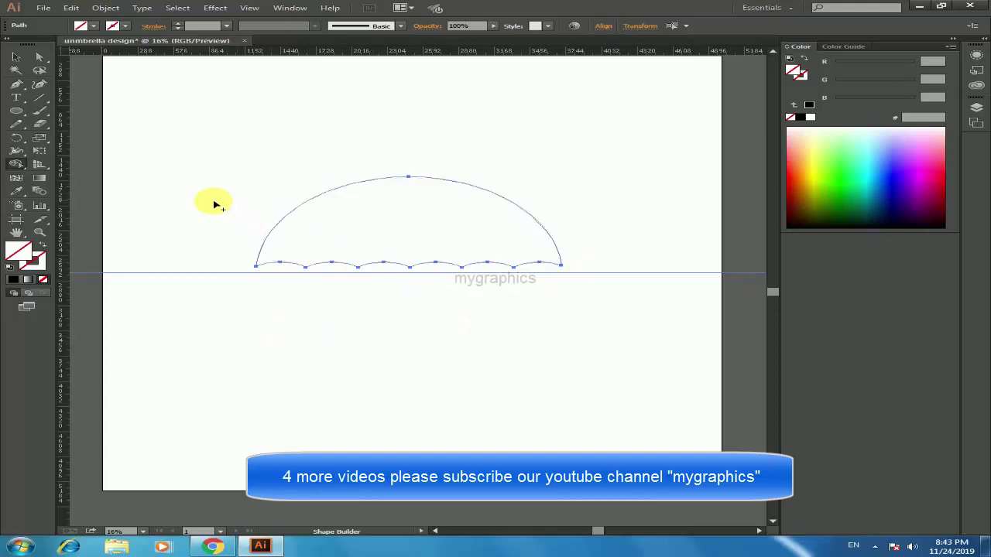
key("v")
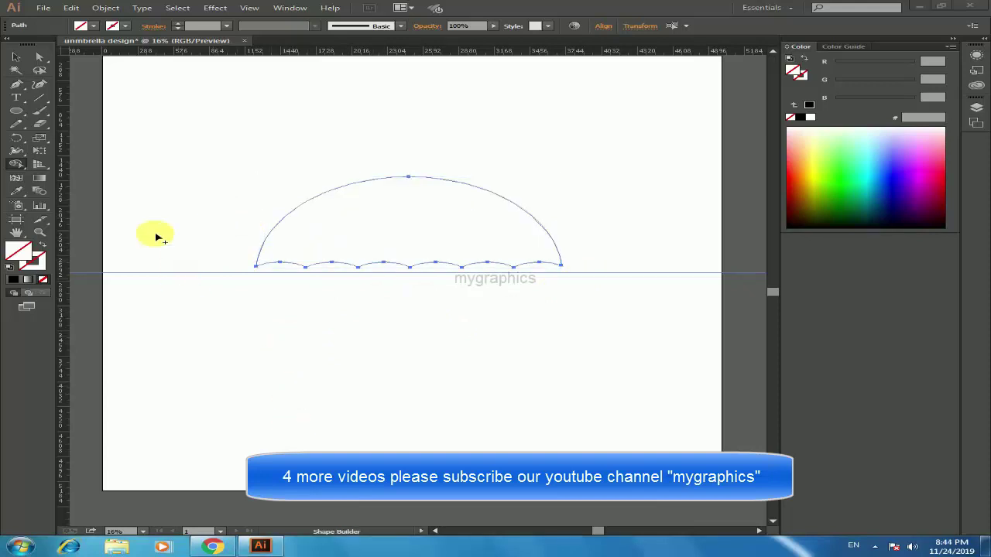
Draw a tall narrow rounded rectangle from above the canopy top to well below its edge.
left_click_drag(15, 111, 81, 127)
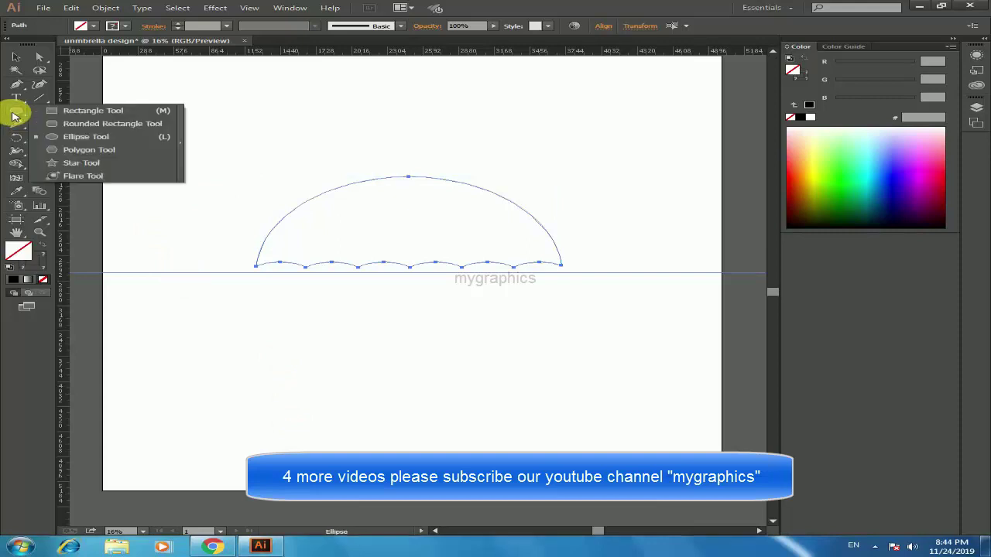
left_click(81, 124)
left_click_drag(401, 163, 431, 336)
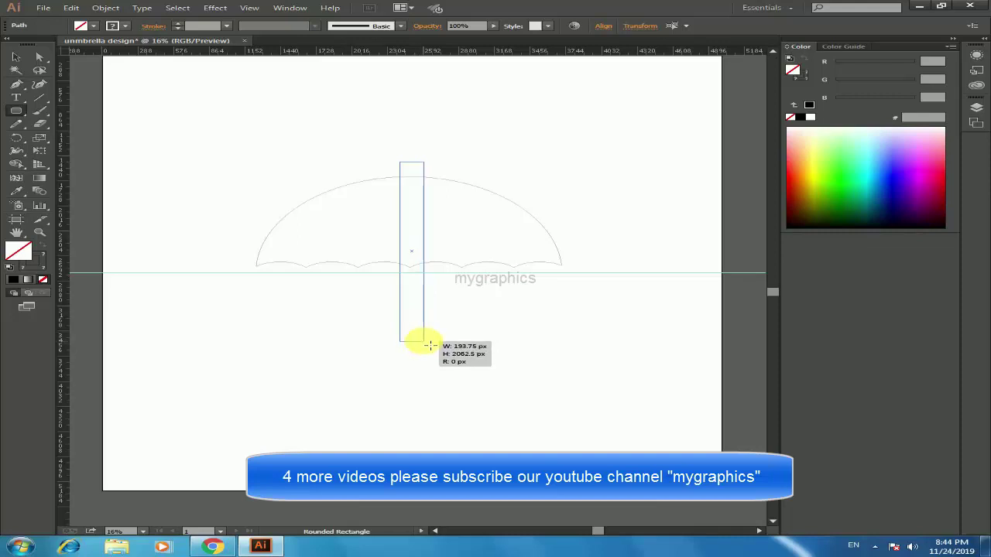
left_click_drag(431, 337, 425, 359)
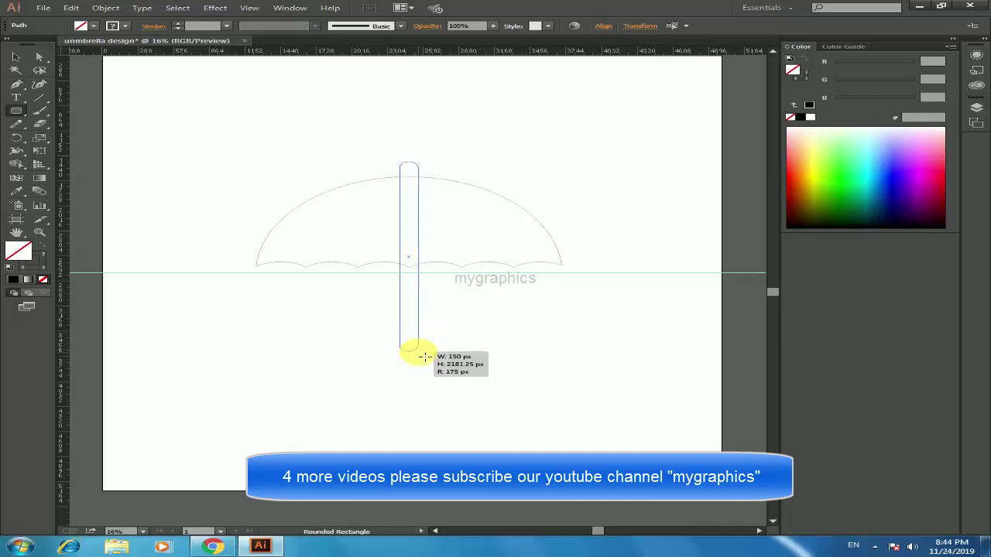
left_click_drag(425, 358, 428, 360)
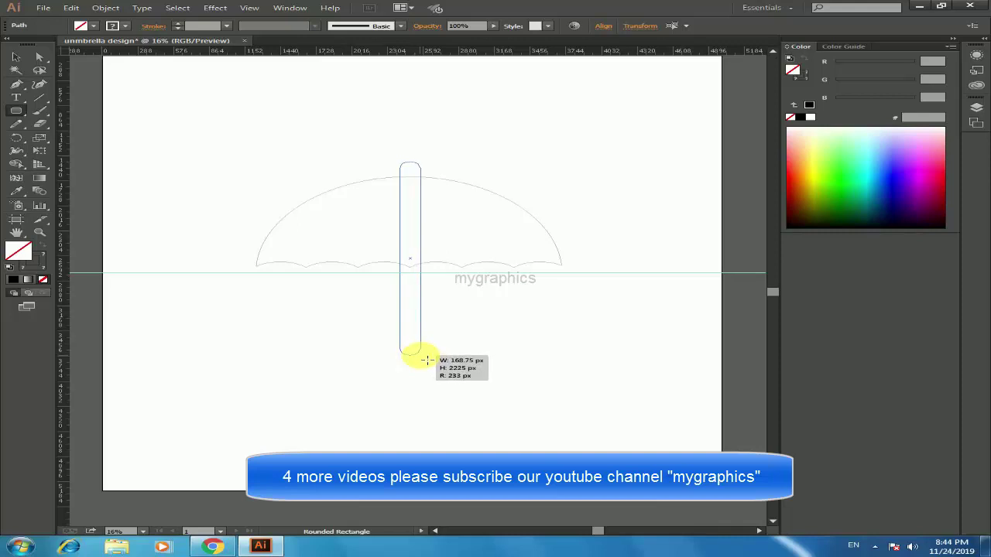
left_click_drag(428, 360, 427, 358)
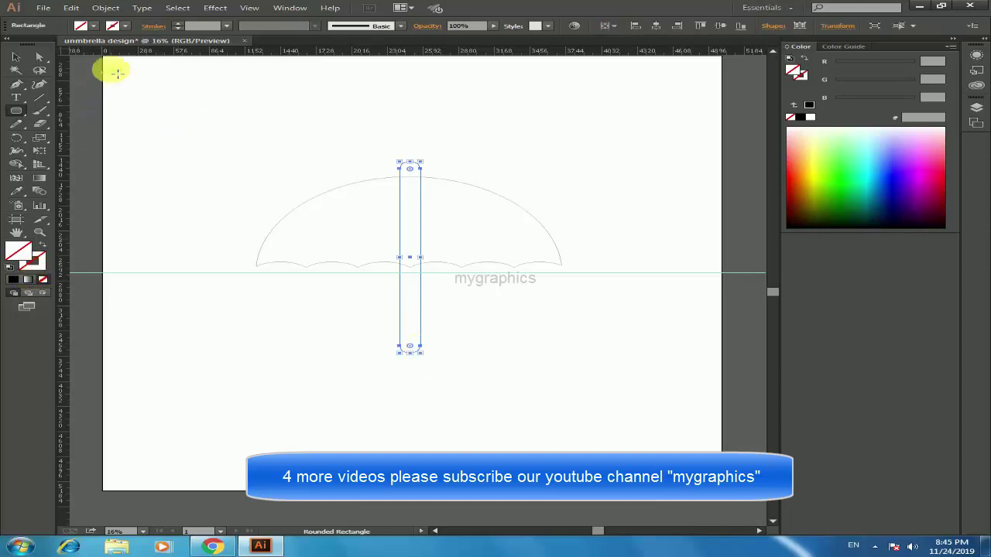
Give the rounded rectangle a black 20 pt stroke.
left_click(124, 26)
left_click(43, 46)
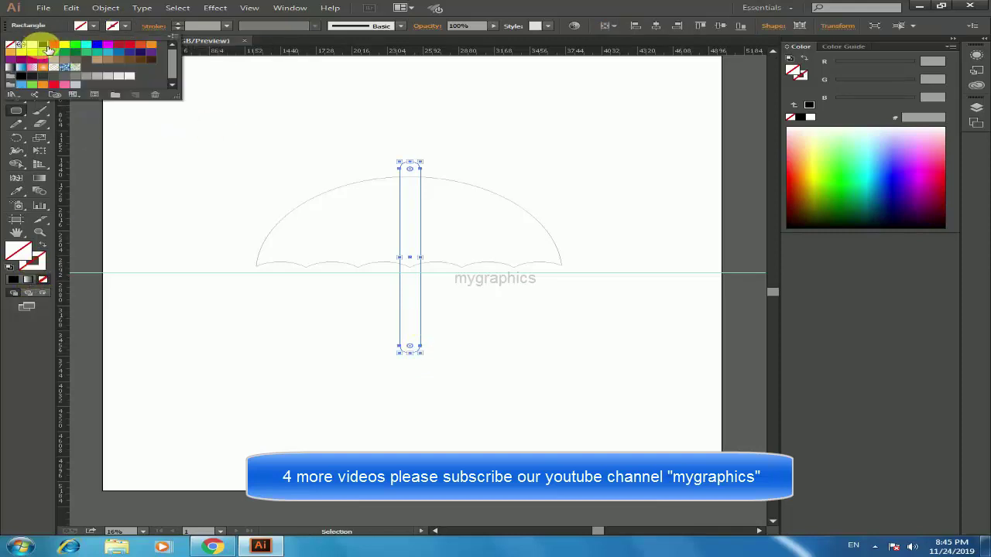
key("Escape")
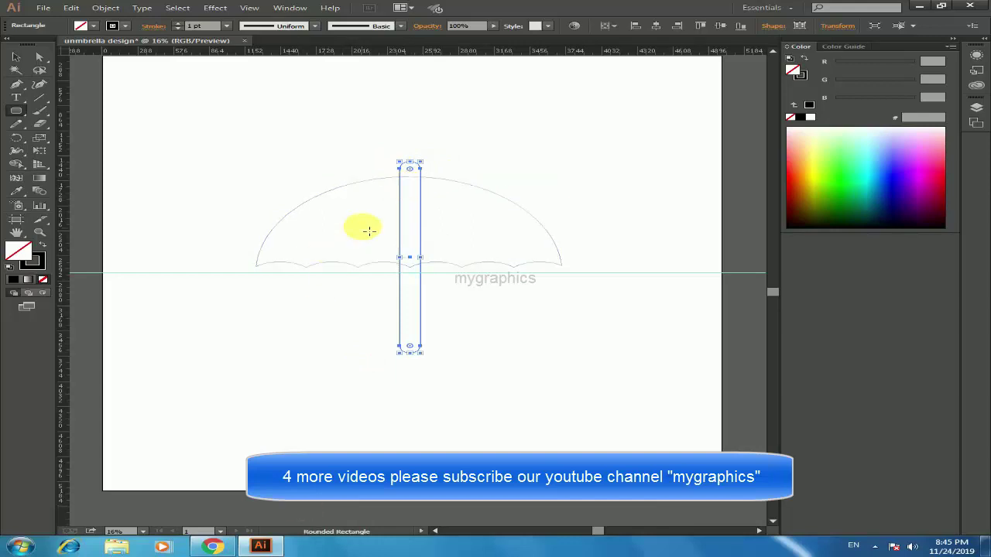
left_click(16, 57)
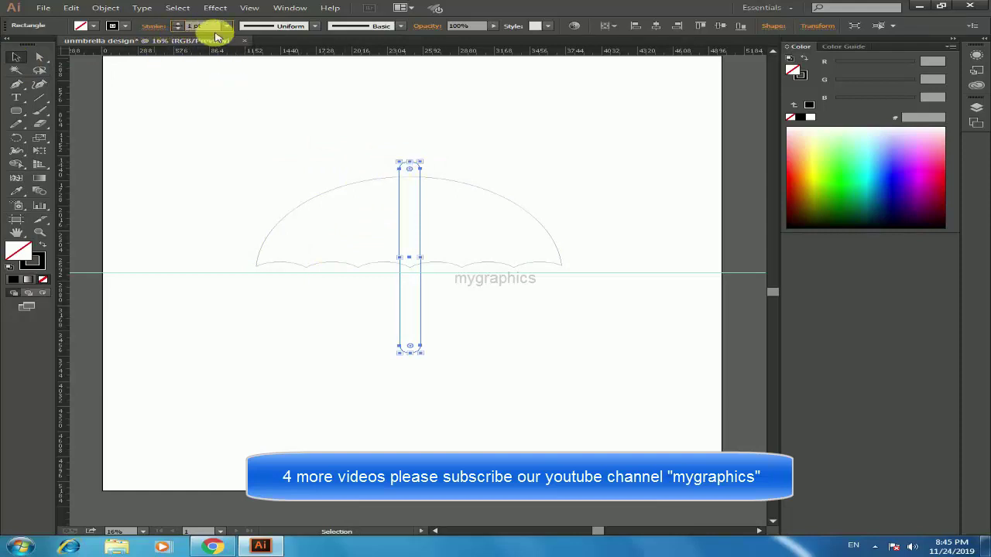
type("20")
key("Return")
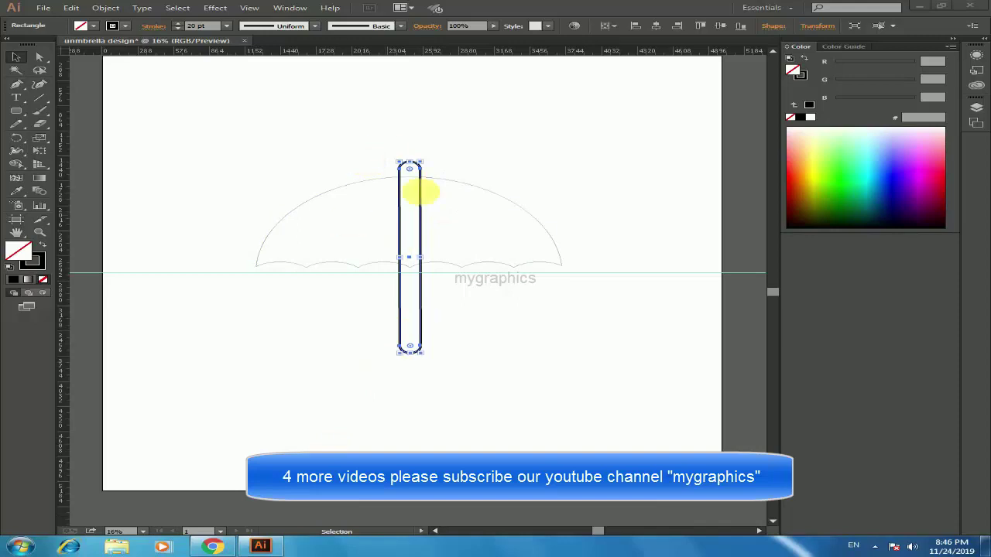
Expand the shaft's fill and stroke into a solid shape.
left_click(106, 8)
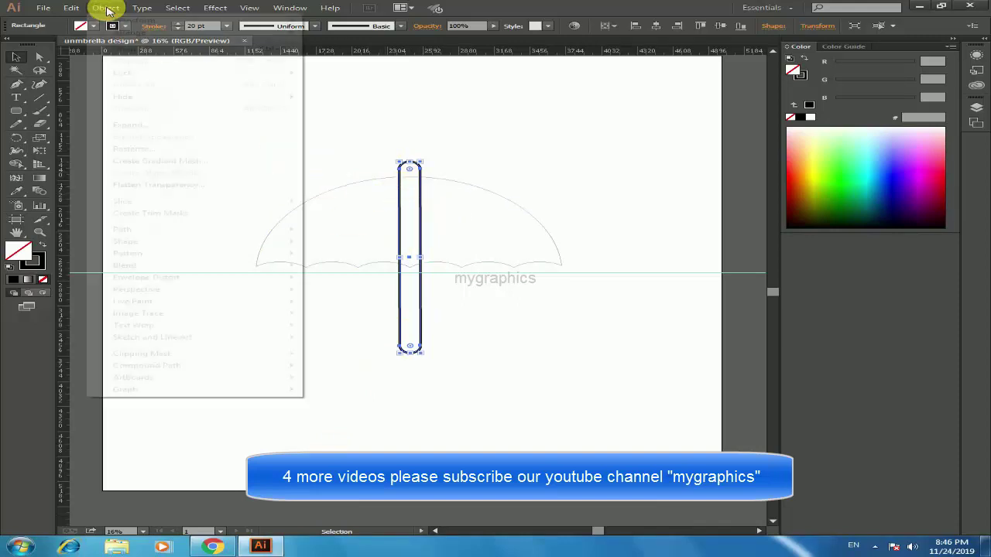
left_click(130, 126)
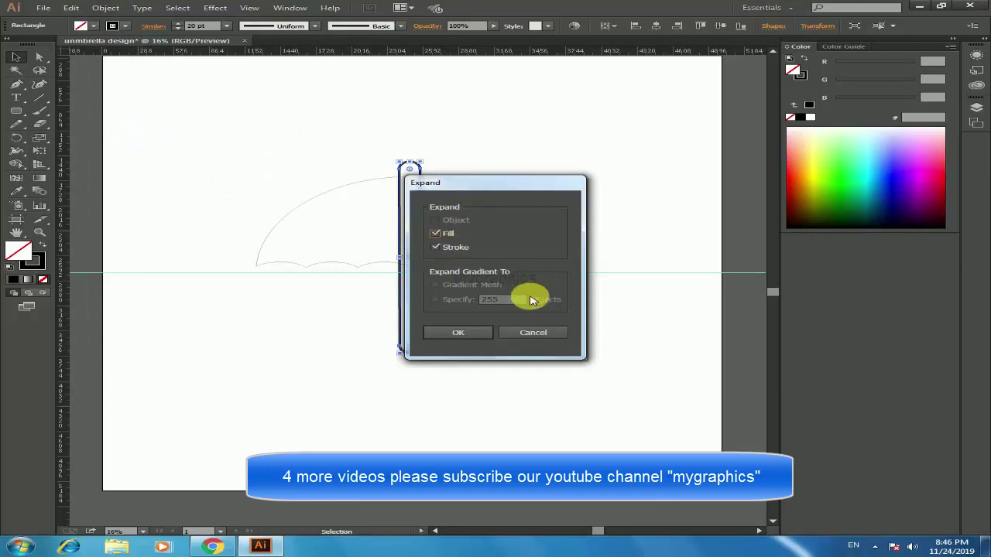
left_click(457, 334)
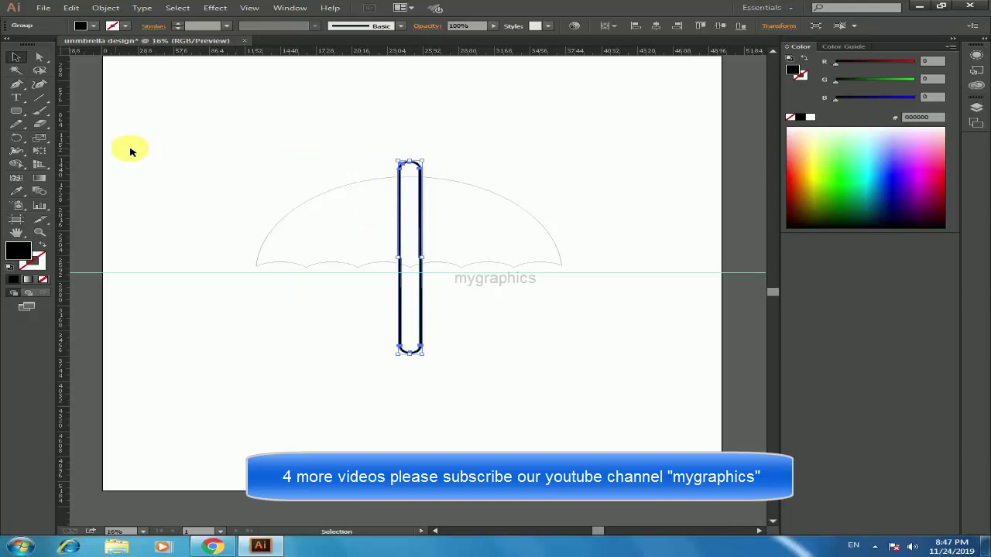
Switch to the Eraser Tool and erase gaps into the outlined rectangle's top and shaft.
left_click_drag(39, 124, 134, 137)
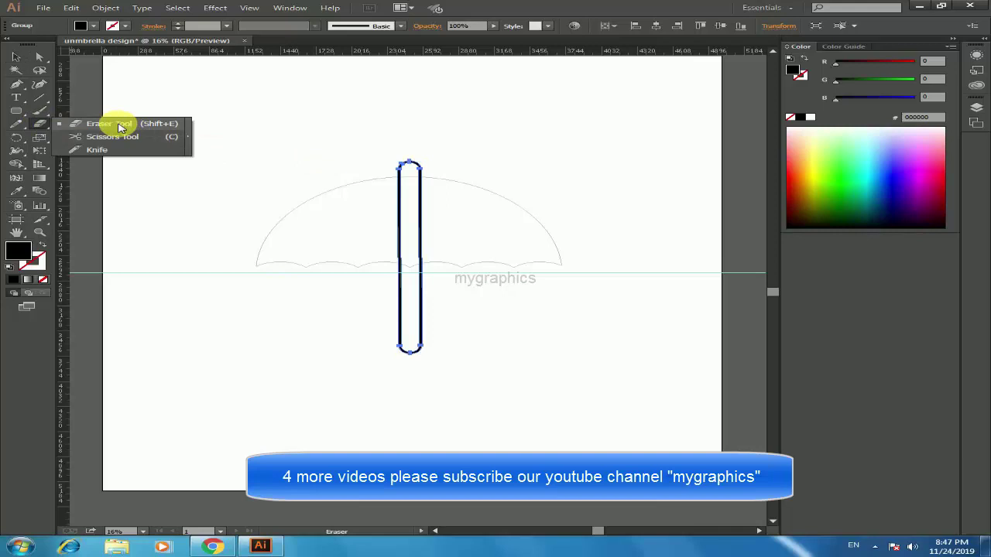
left_click(120, 126)
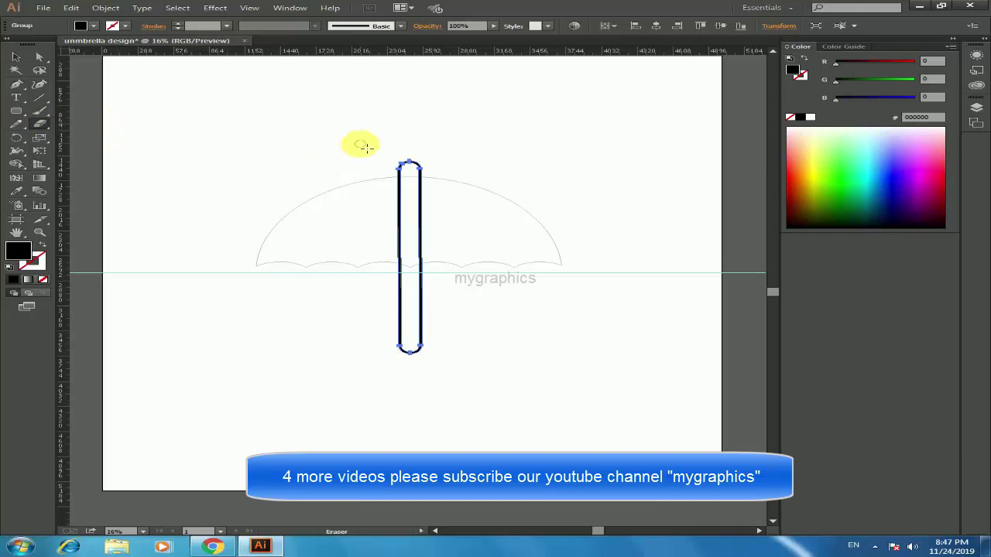
left_click_drag(387, 162, 421, 230)
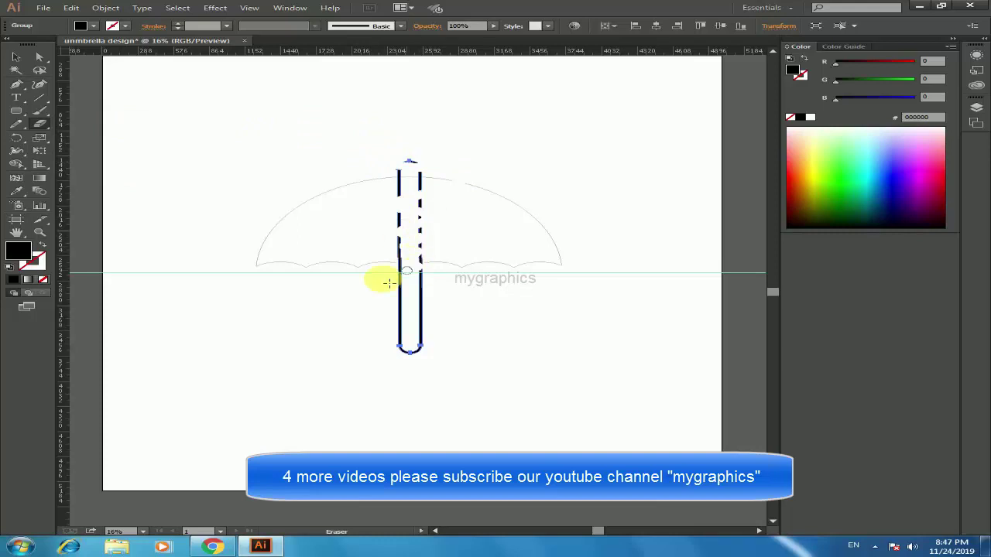
left_click_drag(410, 249, 393, 272)
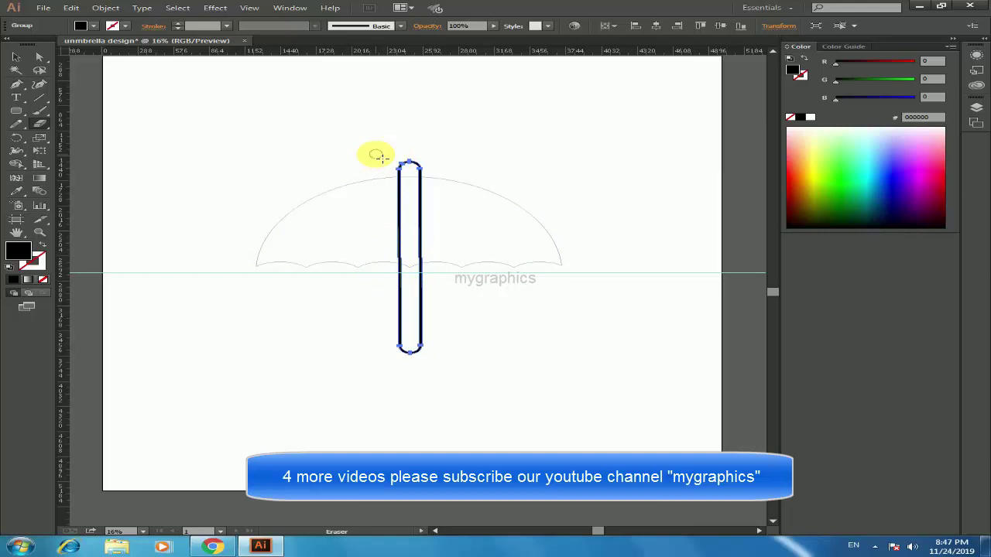
Enlarge the eraser and remove the rounded top and left side, leaving a J-shaped handle.
key("bracketright")
key("bracketright")
key("bracketright")
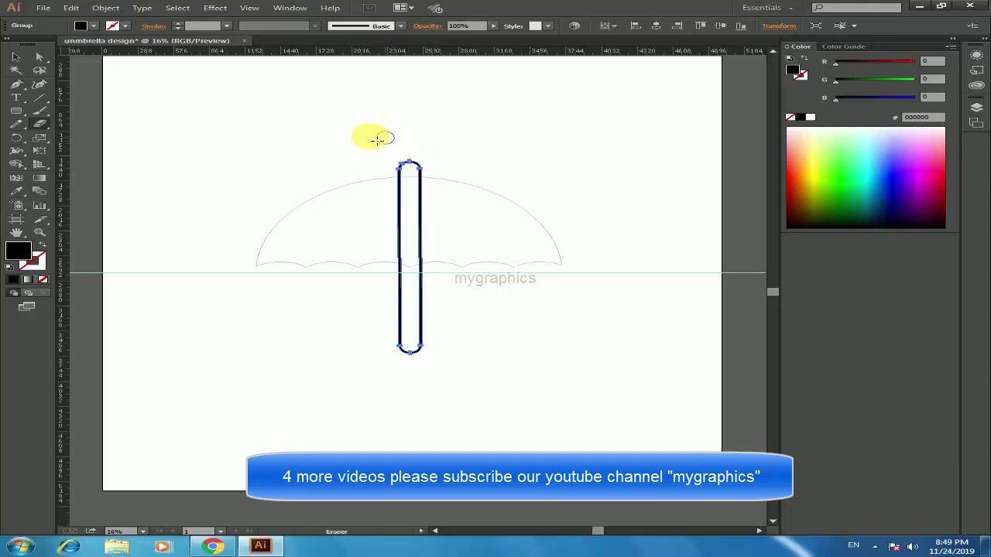
left_click_drag(352, 124, 465, 171)
mouse_move(366, 139)
left_mouse_down()
mouse_move(400, 266)
mouse_move(394, 294)
mouse_move(421, 348)
left_mouse_up()
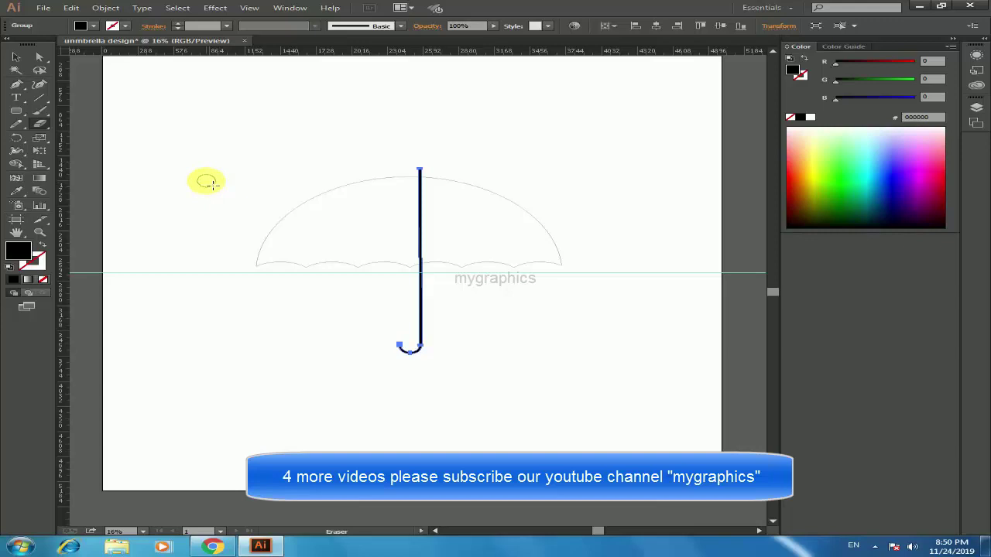
Fill the scalloped canopy with orange-red (R 241, G 90, B 36).
key("v")
left_click(259, 260)
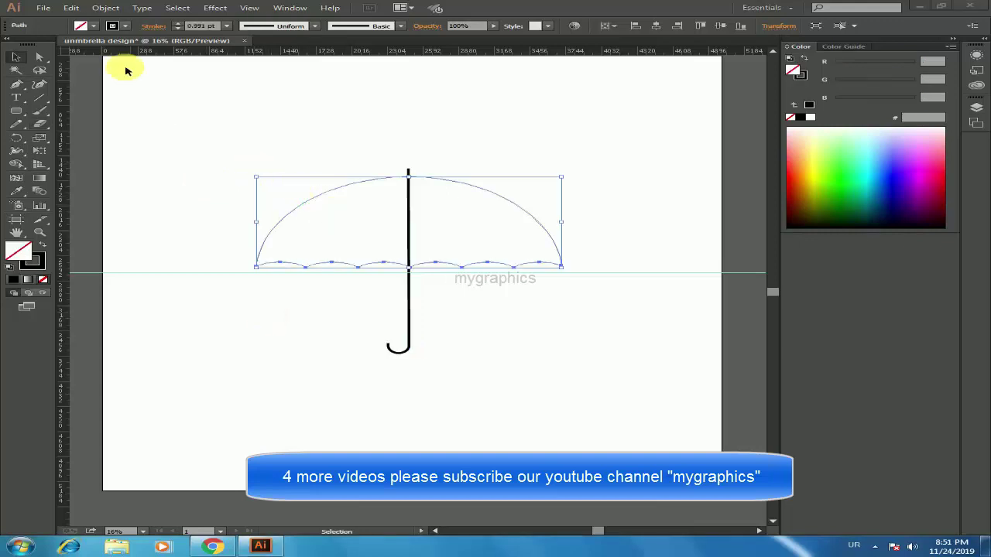
left_click(94, 27)
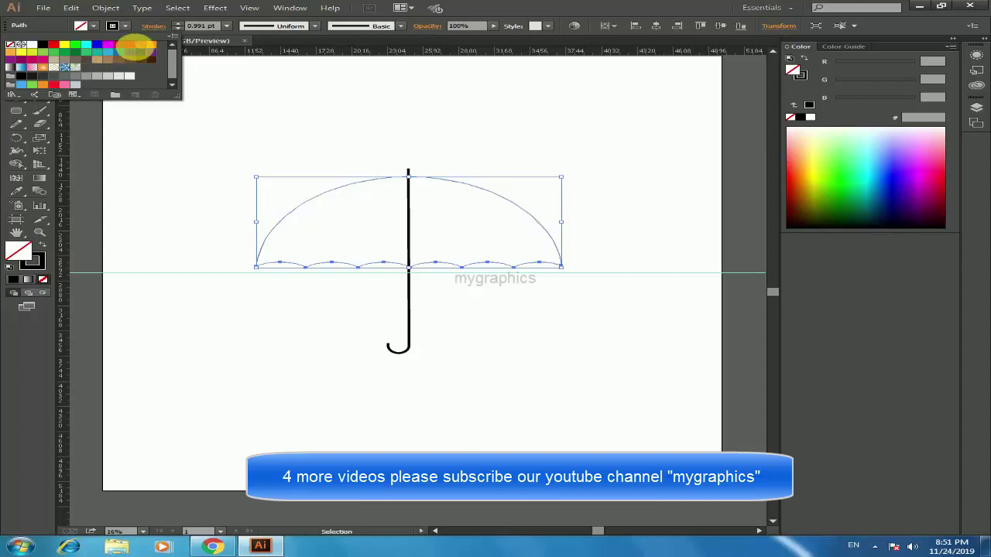
left_click(145, 47)
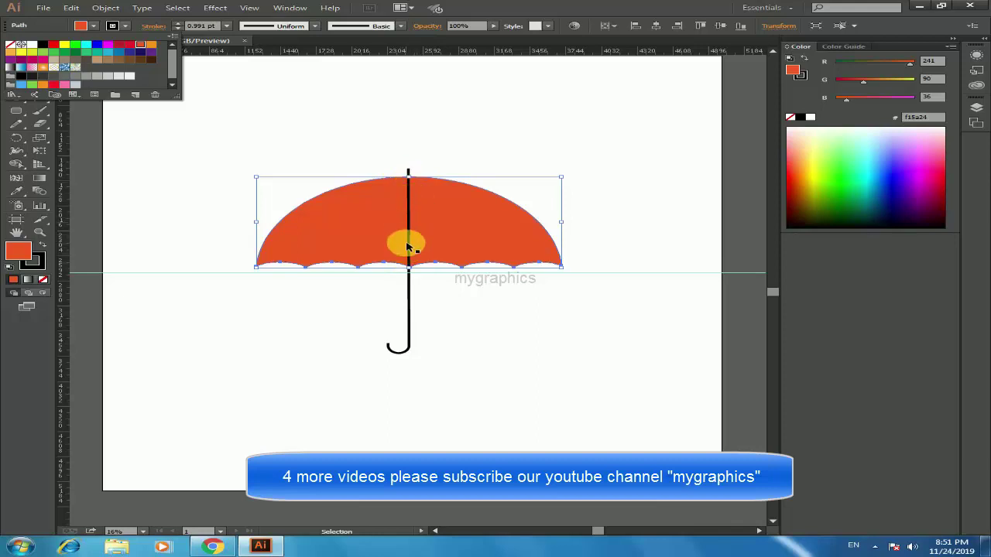
right_click(411, 292)
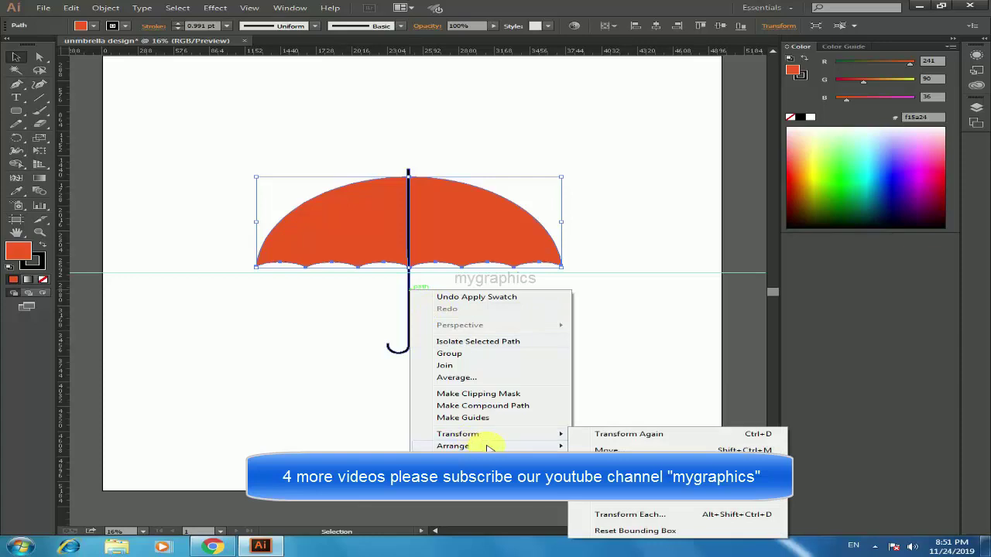
Bring the canopy in front of the handle and give the handle a black stroke.
mouse_move(454, 446)
left_click(619, 460)
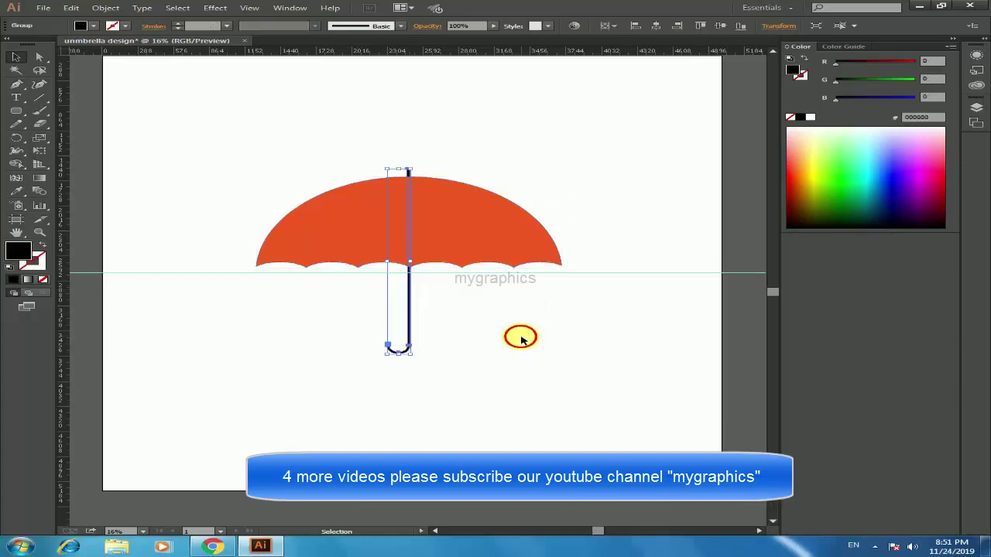
left_click(519, 336)
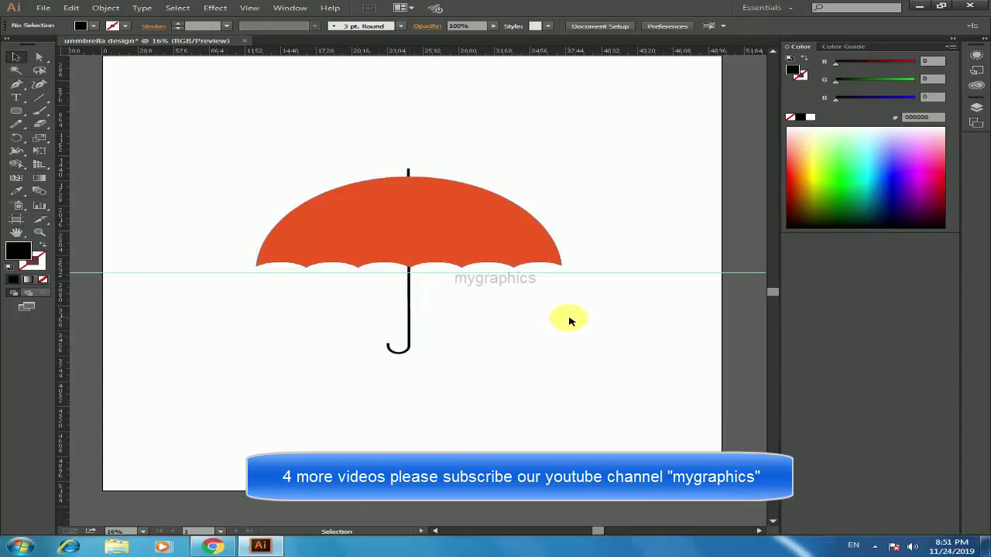
left_click(409, 287)
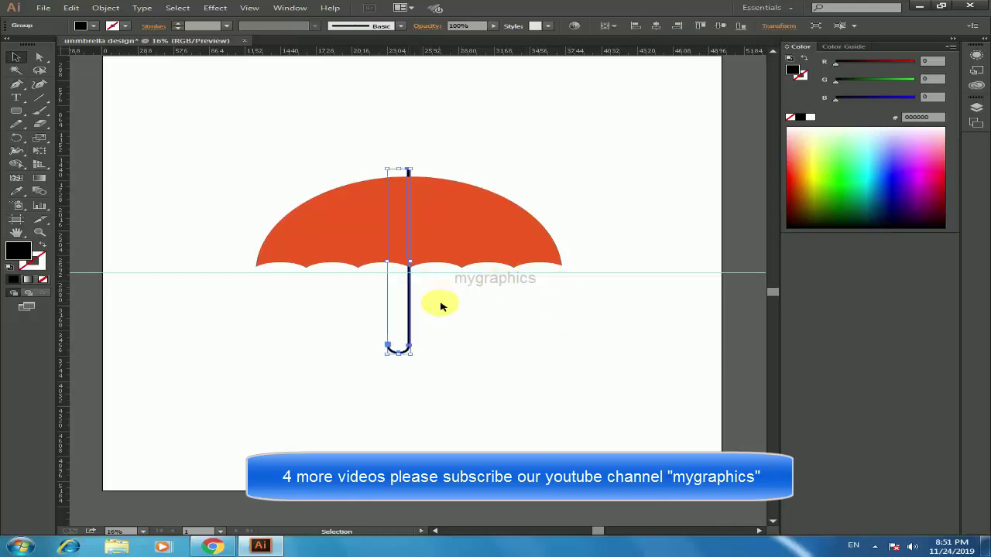
left_click(120, 29)
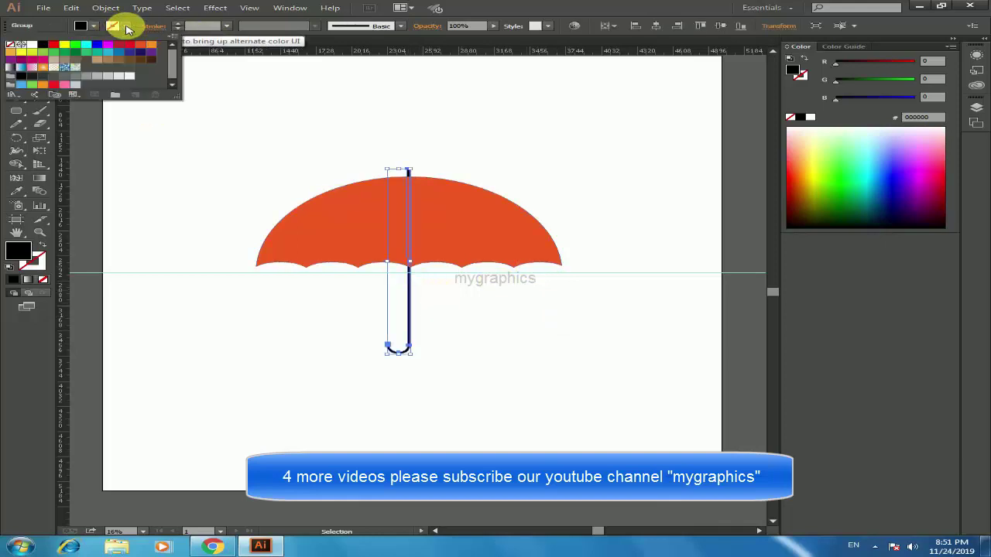
left_click(43, 44)
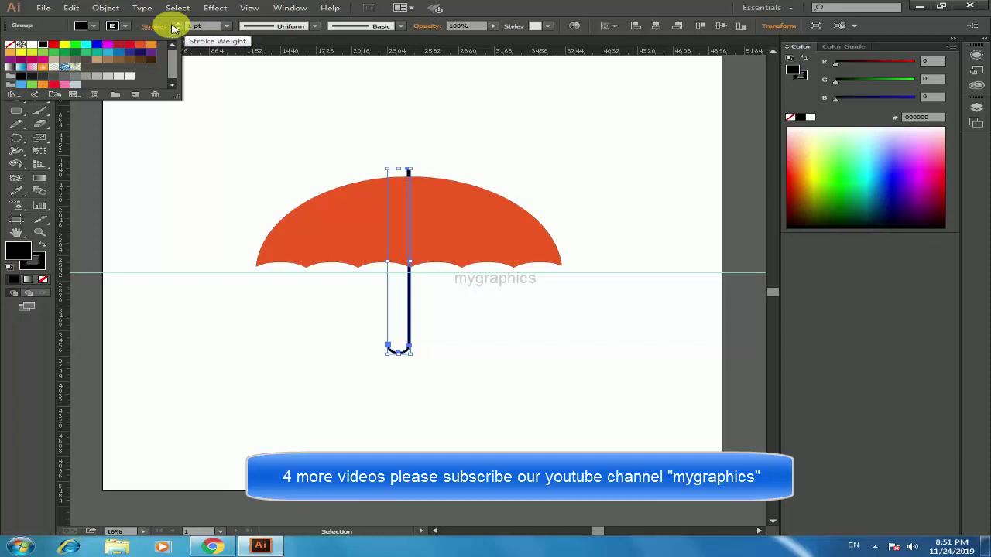
Raise the handle's stroke weight to about 42 pt, then deselect to view it.
left_click(177, 26)
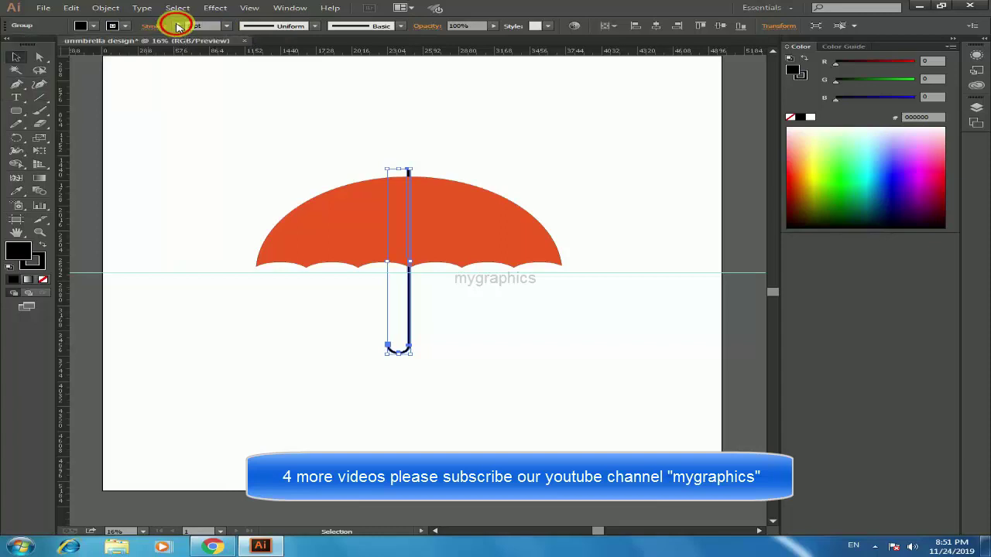
type("11")
left_click(177, 24)
left_click(177, 24)
left_click(177, 24)
left_click(178, 24)
left_click(178, 25)
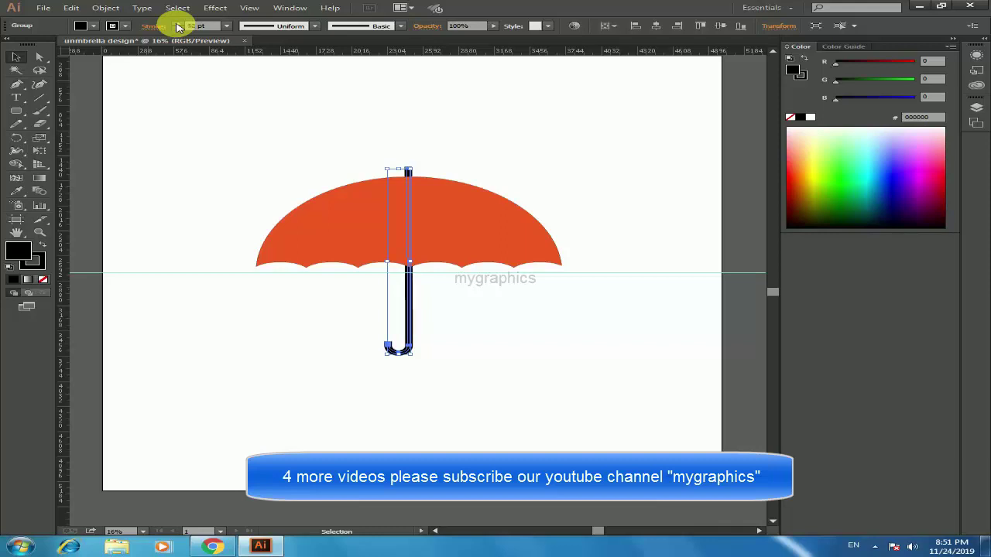
left_click(310, 146)
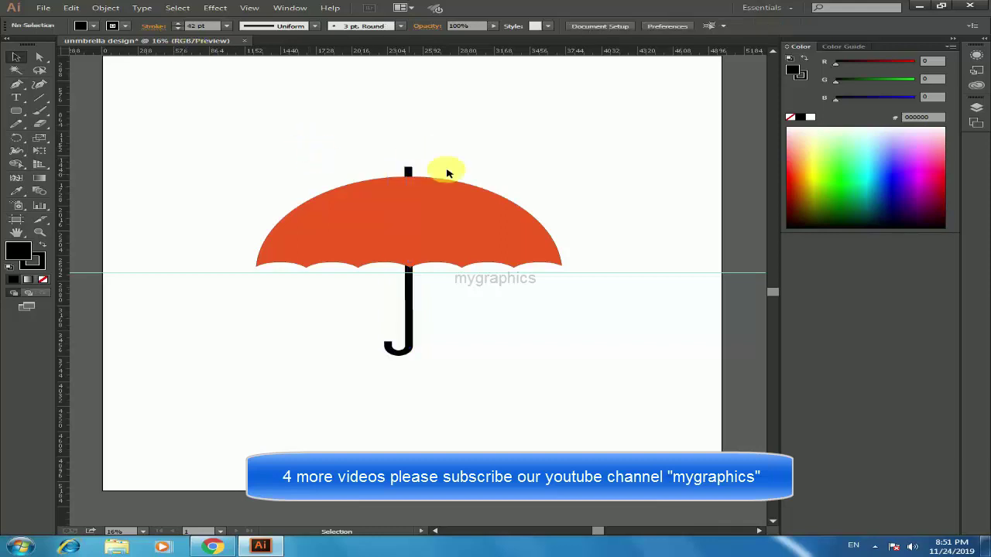